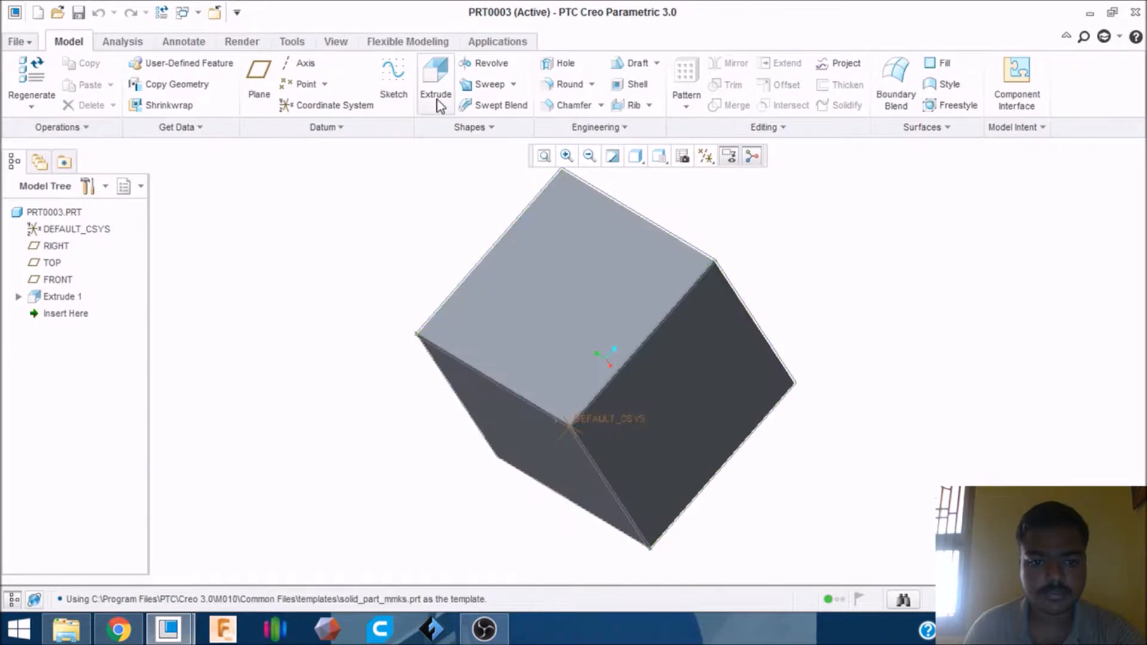
# - Sketch a circle about 30 mm in diameter near the upper-left corner of the block's top face for a new extrude
pyautogui.click(566, 311)
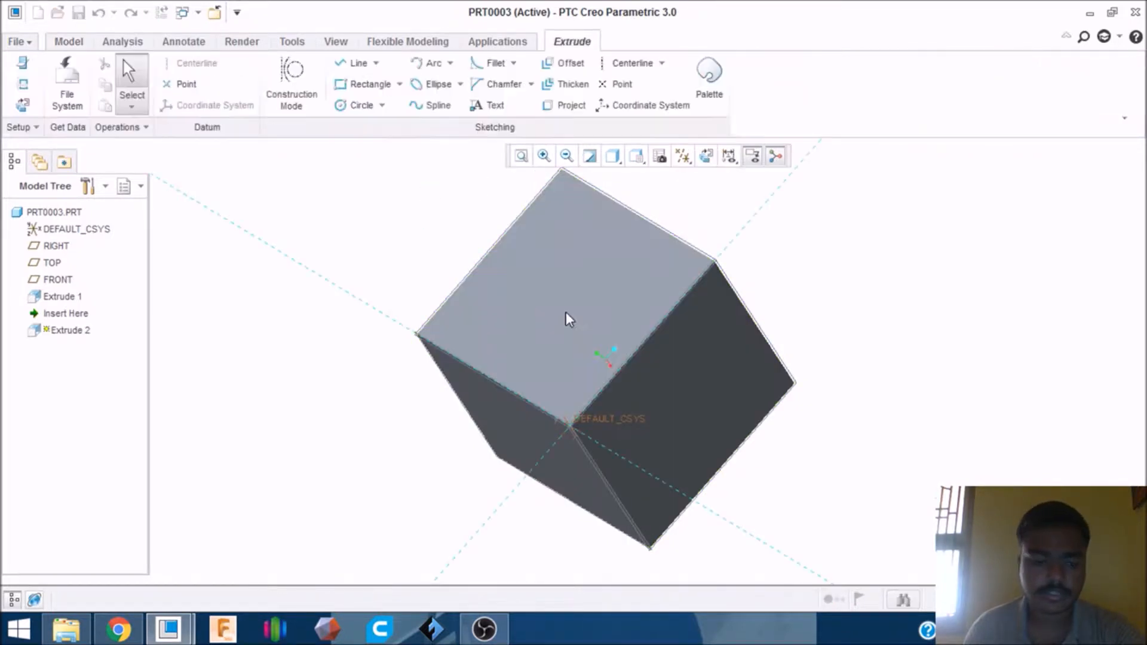
pyautogui.click(706, 156)
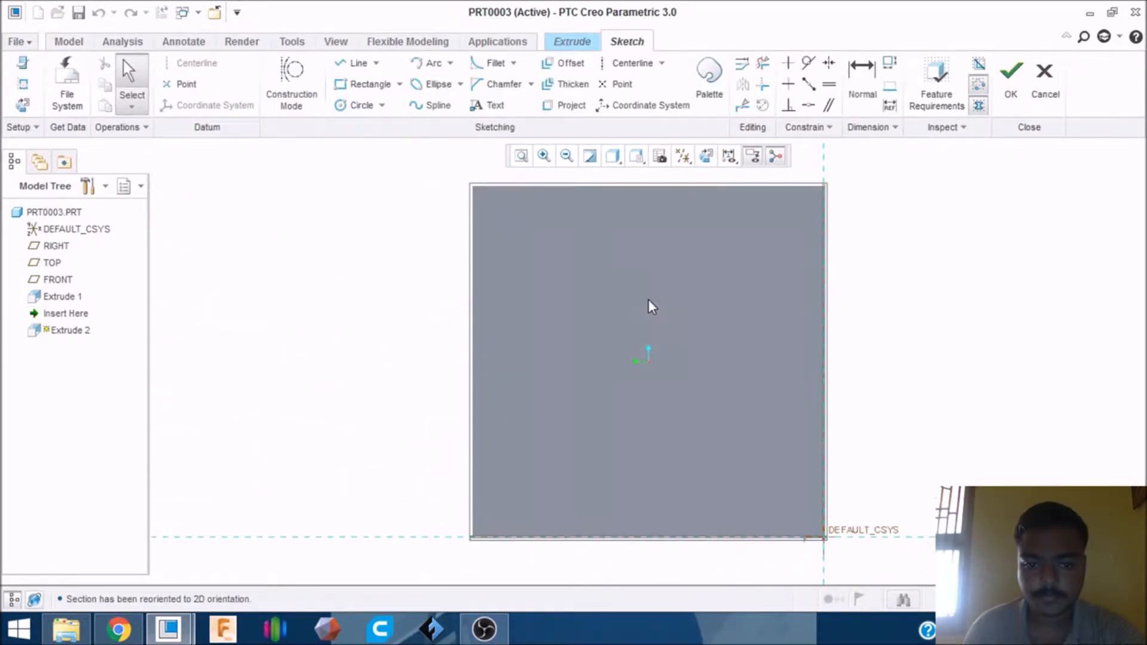
pyautogui.click(360, 85)
pyautogui.click(345, 106)
pyautogui.click(526, 237)
pyautogui.click(545, 269)
pyautogui.middleClick(611, 282)
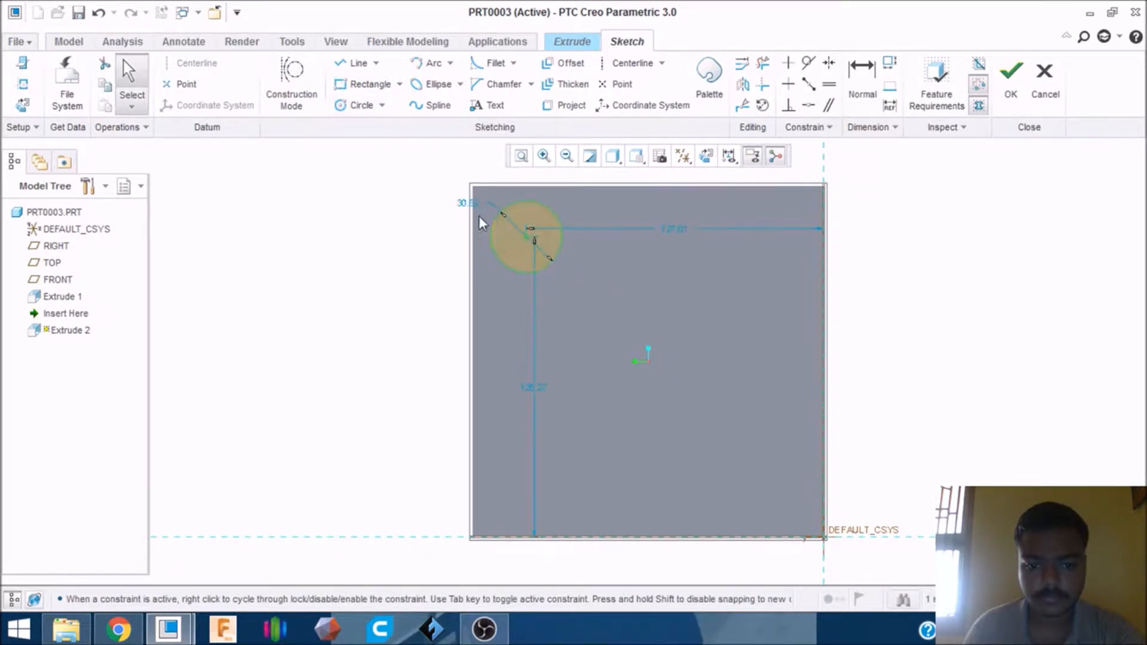
# - Set the circle's diameter to 30 mm and its centre 130 mm from both sketch references, completing the sketch
pyautogui.doubleClick(470, 205)
pyautogui.write('30')
pyautogui.press('Return')
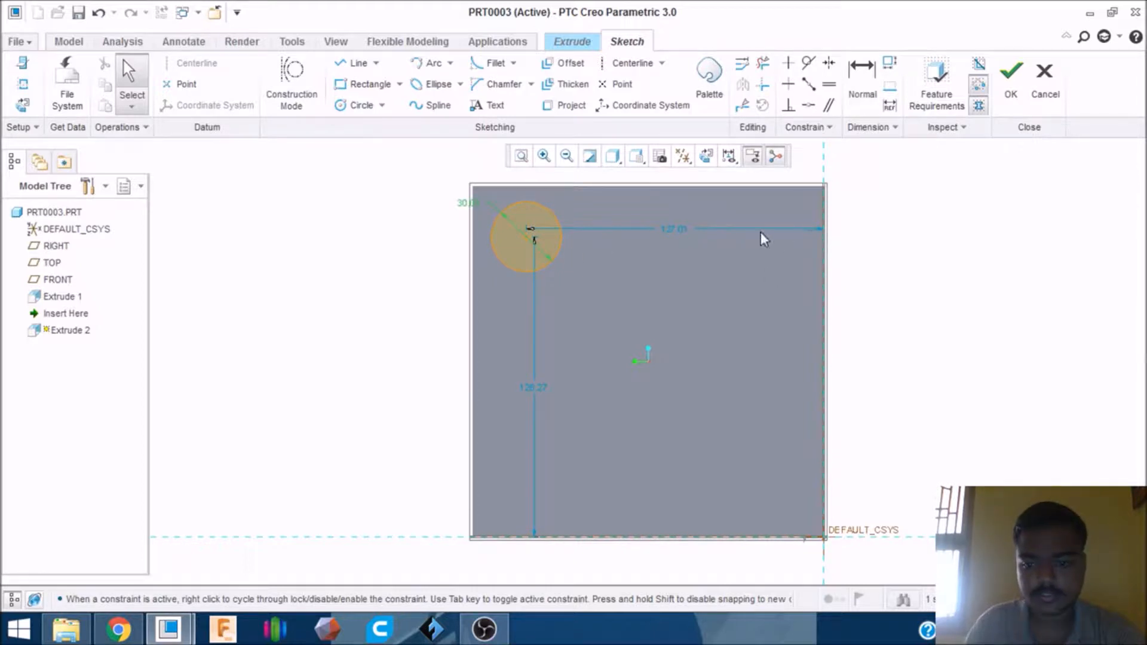
pyautogui.doubleClick(674, 229)
pyautogui.write('130')
pyautogui.press('Return')
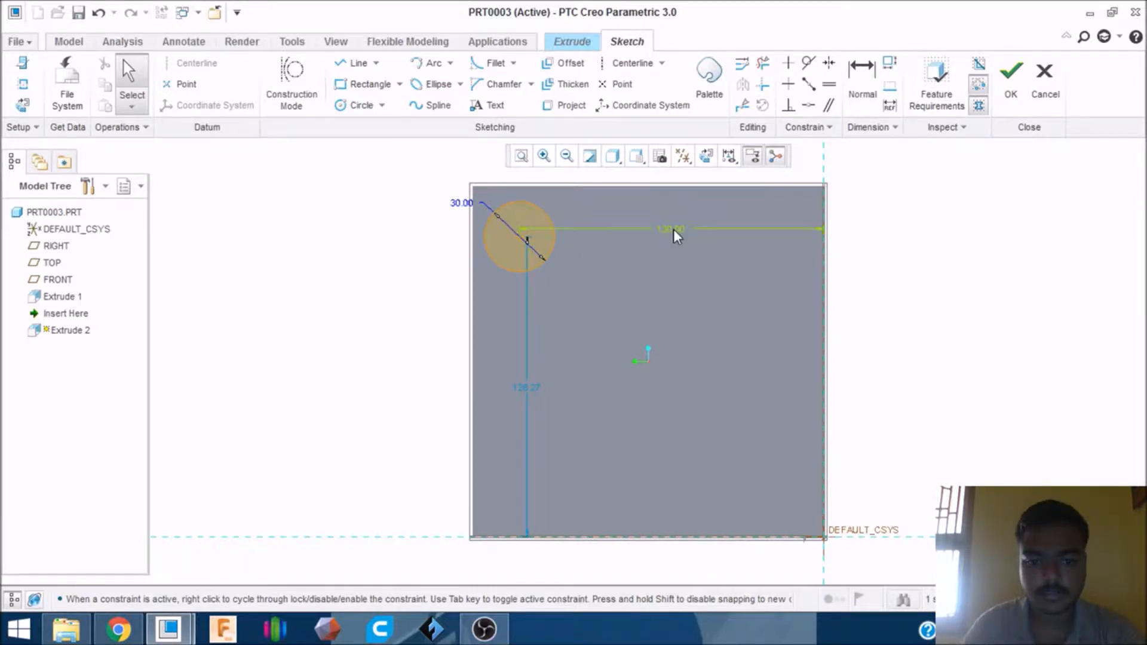
pyautogui.doubleClick(534, 397)
pyautogui.write('130')
pyautogui.press('Return')
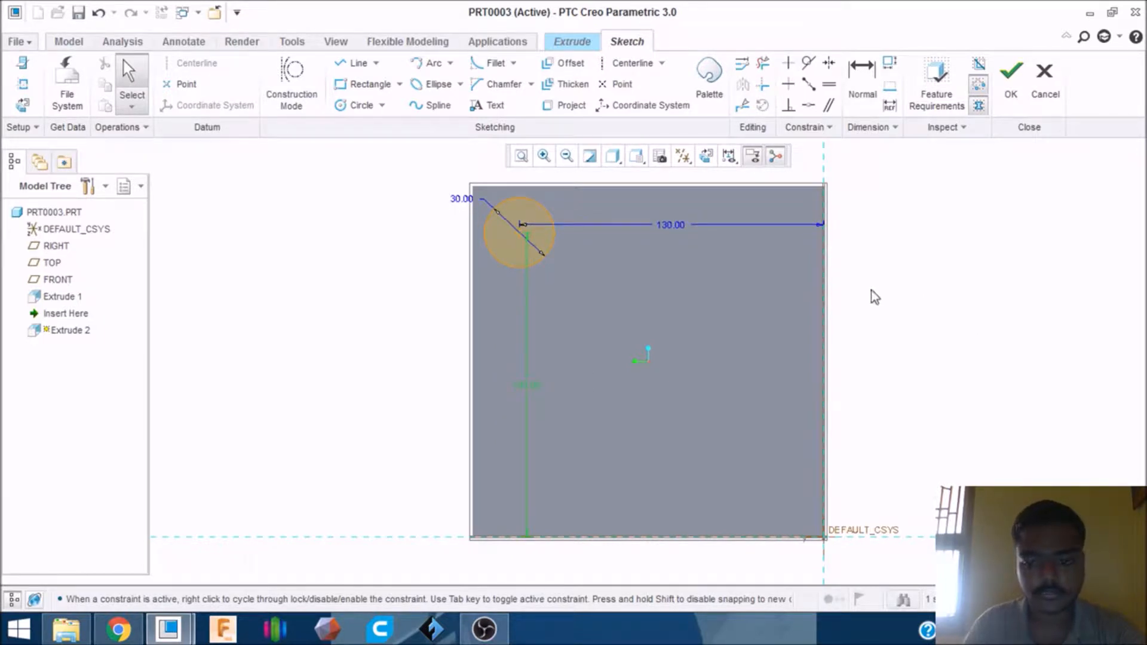
pyautogui.click(1021, 109)
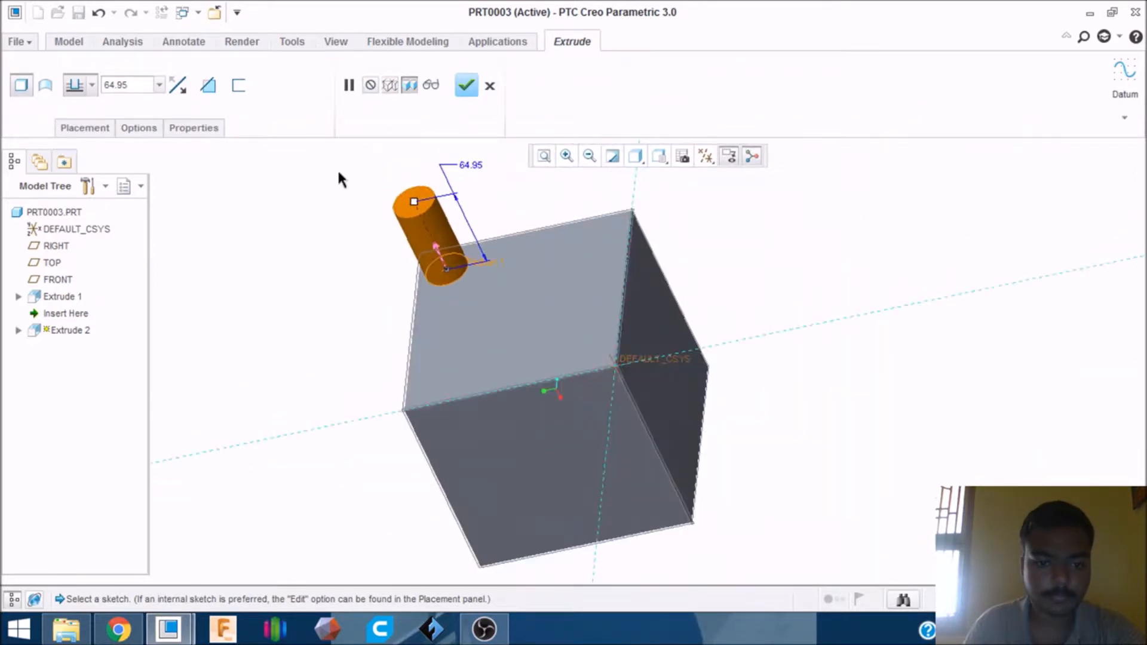
# - Extrude the circle -50 mm into the block to cut a blind hole
pyautogui.doubleClick(149, 88)
pyautogui.write('-50')
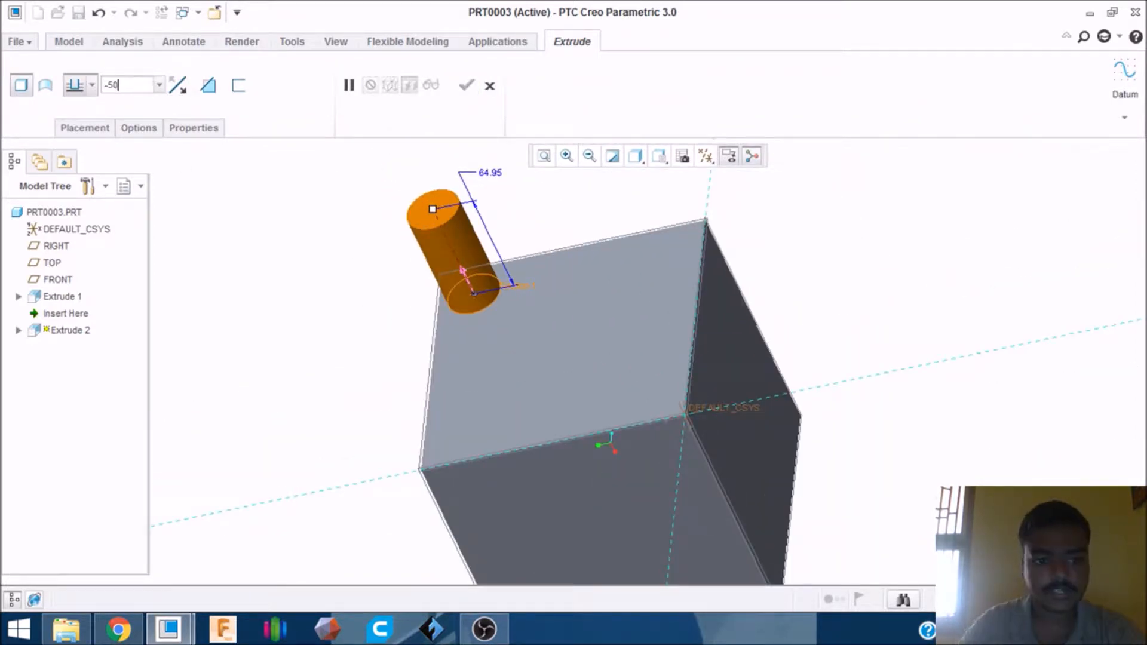
pyautogui.press('Return')
pyautogui.moveTo(457, 314)
pyautogui.mouseDown(button='middle')
pyautogui.moveTo(469, 355)
pyautogui.moveTo(457, 317)
pyautogui.mouseUp(button='middle')
pyautogui.scroll(-5, 446, 297)
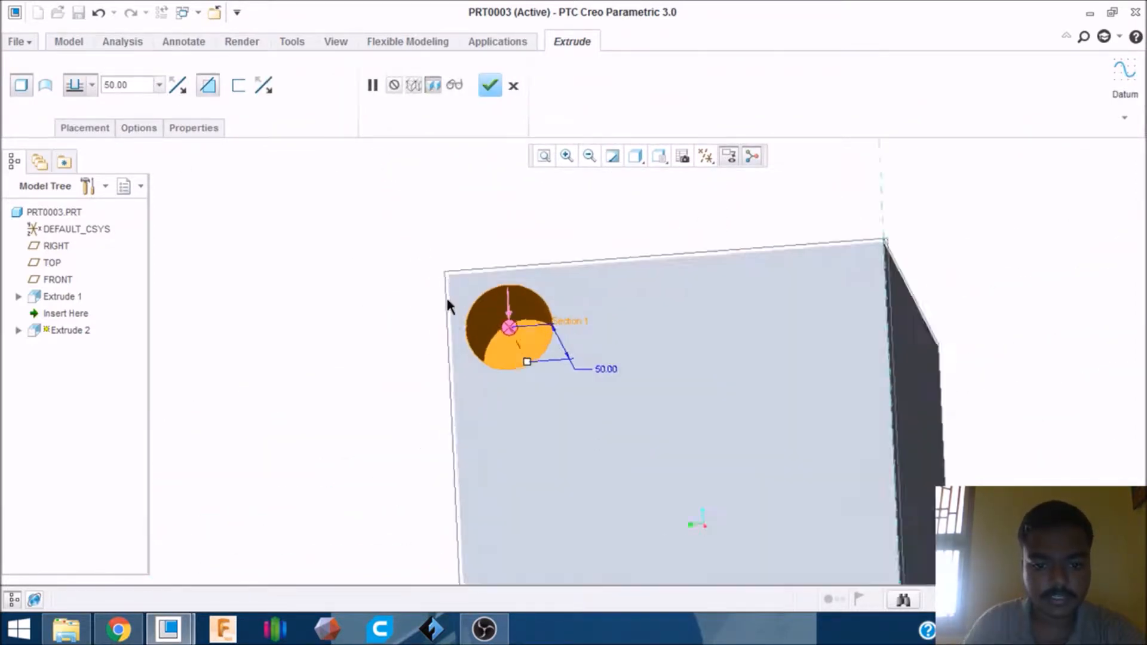
pyautogui.moveTo(545, 333); pyautogui.dragTo(548, 340, button='middle')
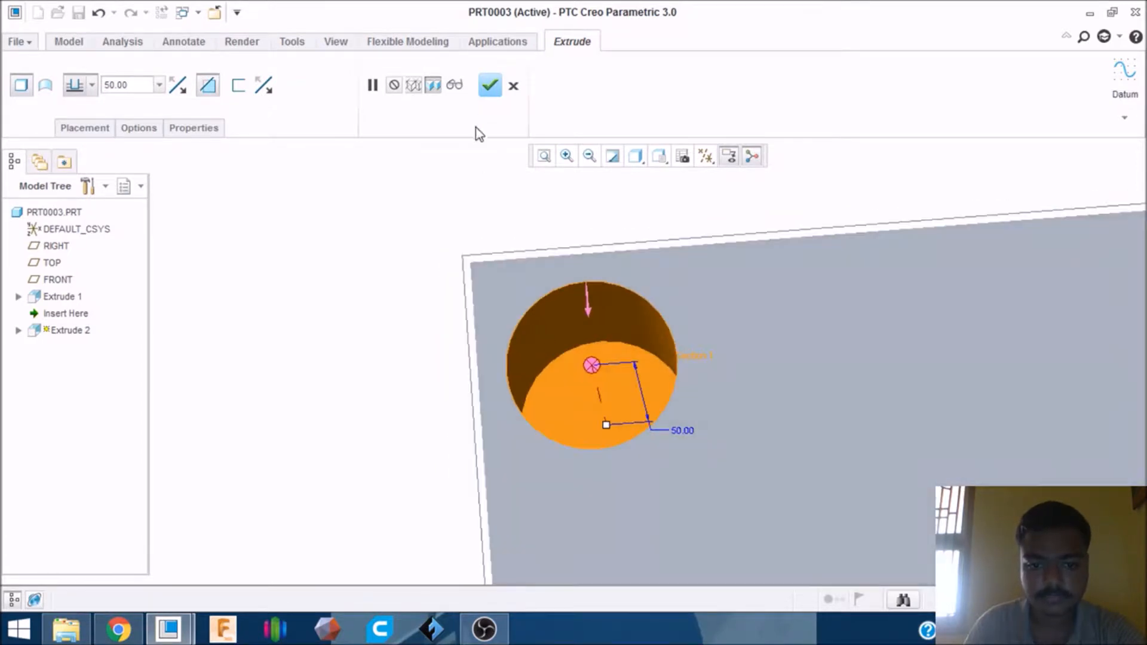
pyautogui.click(483, 90)
pyautogui.scroll(5, 428, 260)
pyautogui.moveTo(417, 256); pyautogui.dragTo(403, 269, button='middle')
pyautogui.moveTo(531, 263); pyautogui.dragTo(535, 190, button='middle')
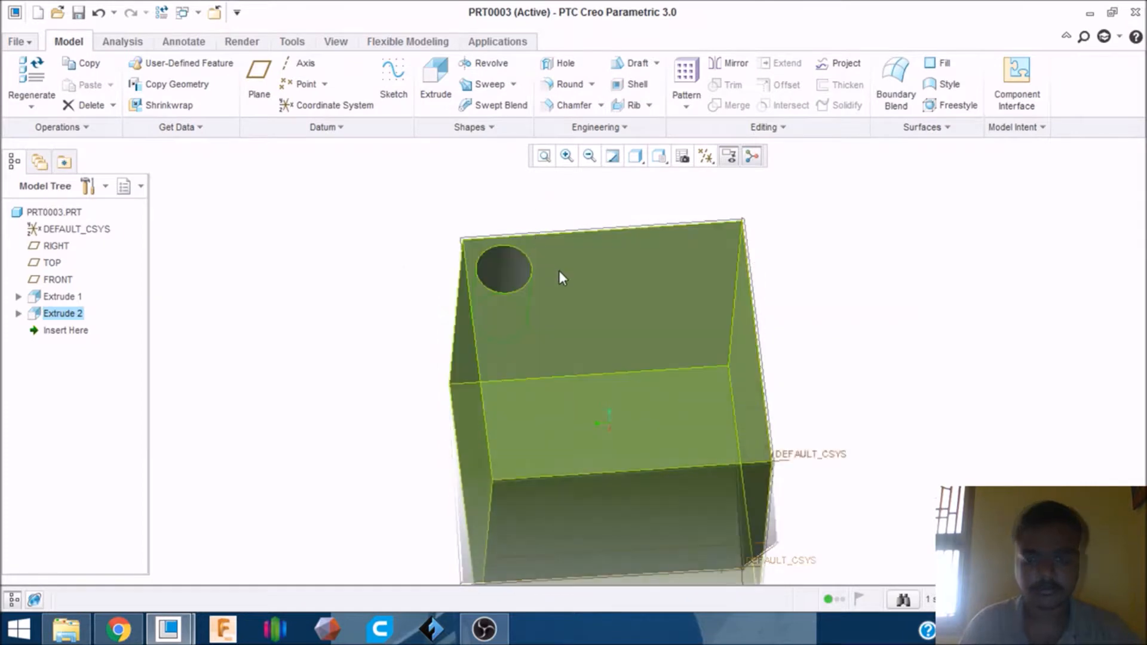
pyautogui.moveTo(557, 310); pyautogui.dragTo(508, 329, button='middle')
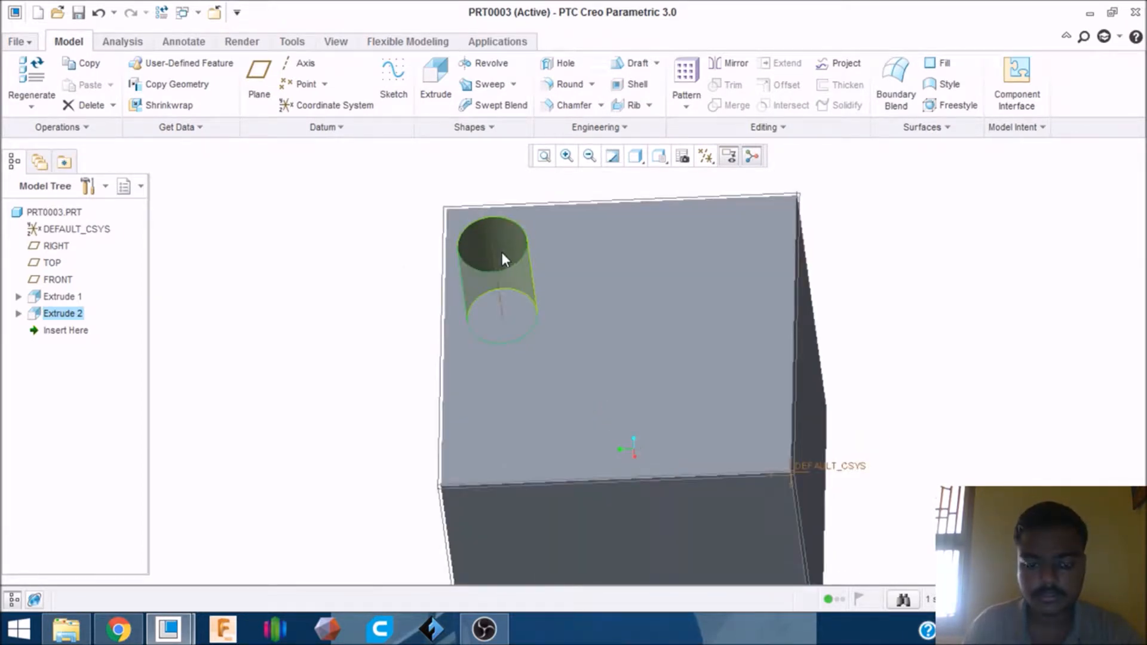
pyautogui.click(829, 293)
pyautogui.moveTo(837, 294); pyautogui.dragTo(890, 279, button='middle')
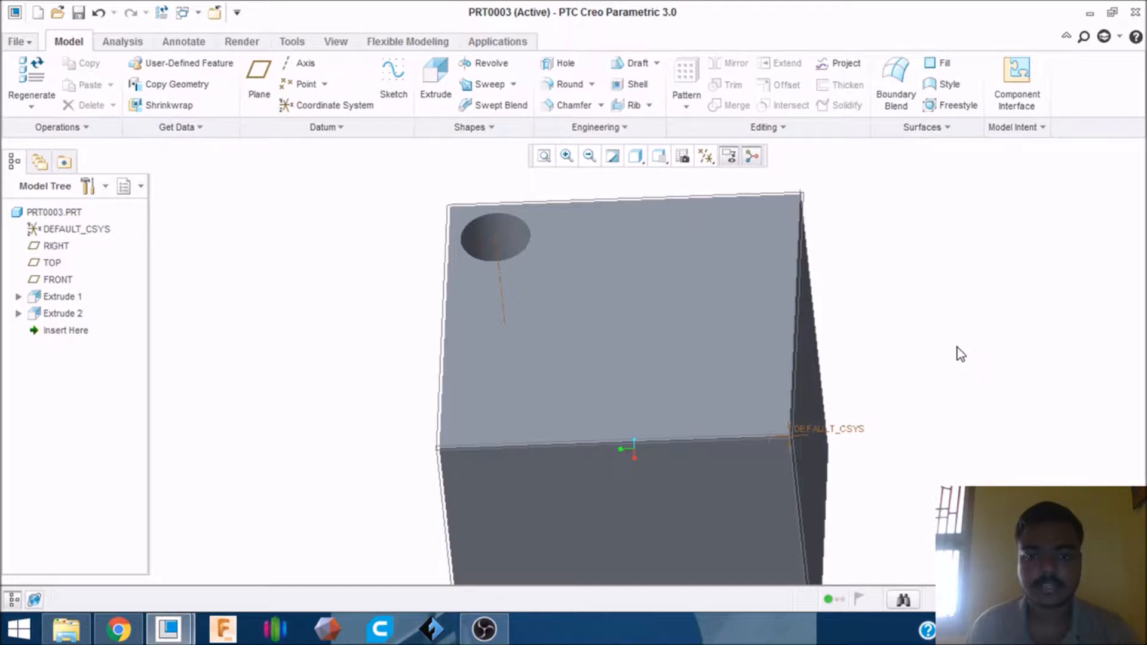
# - Start a Direction pattern of the hole cut, using the top face's back edge as the first direction
pyautogui.click(73, 315)
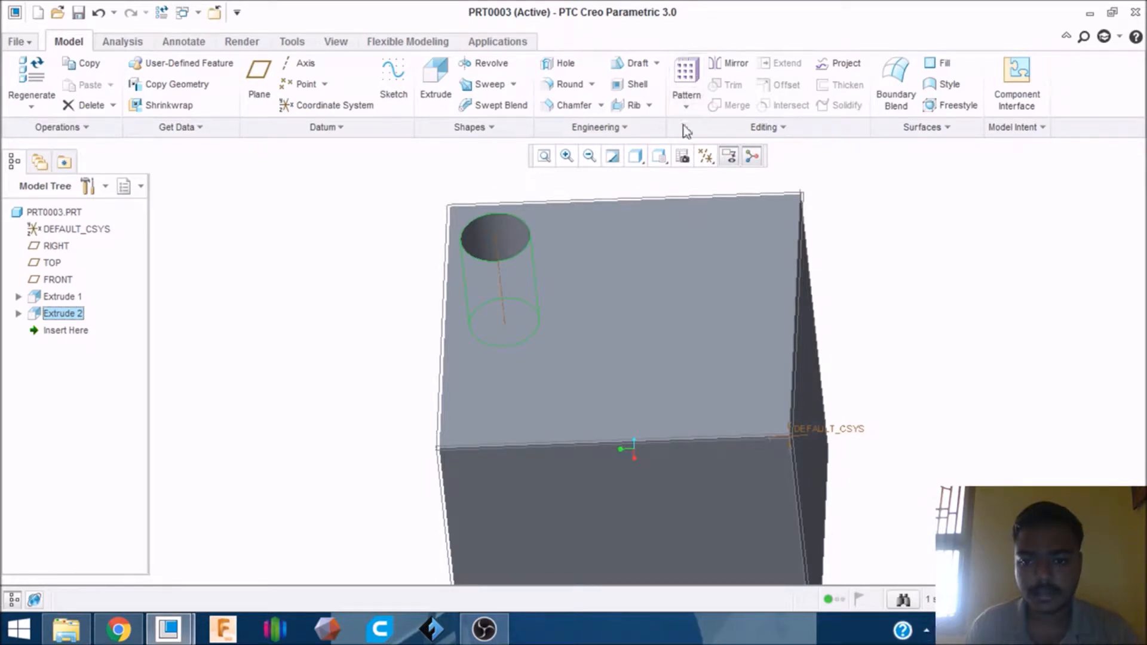
pyautogui.click(689, 69)
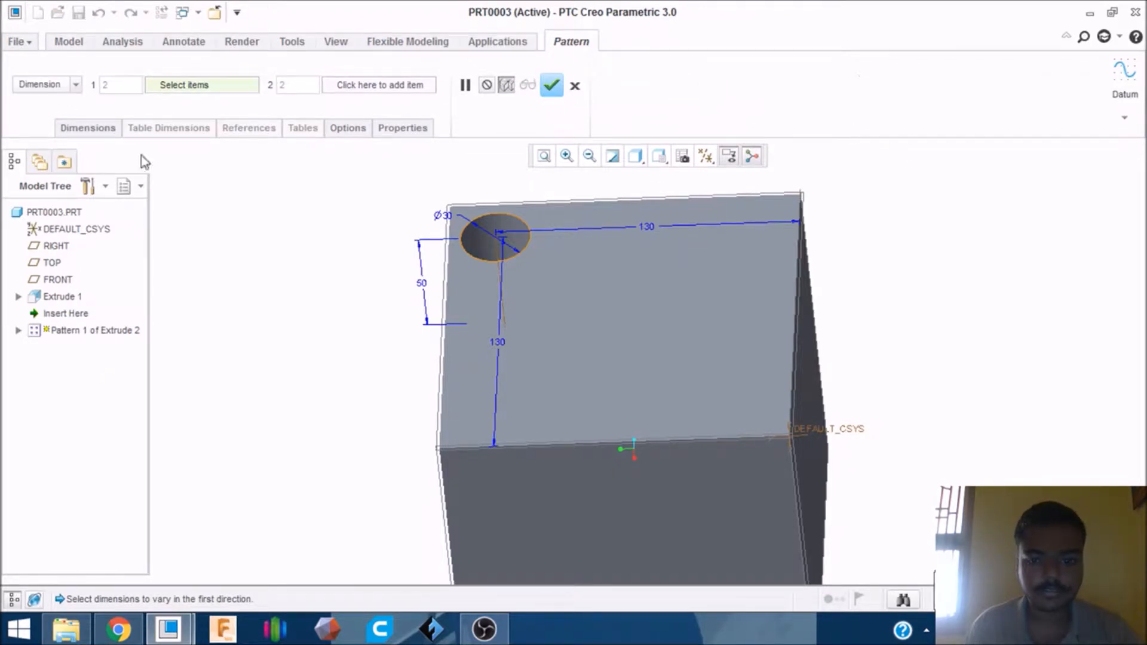
pyautogui.click(75, 85)
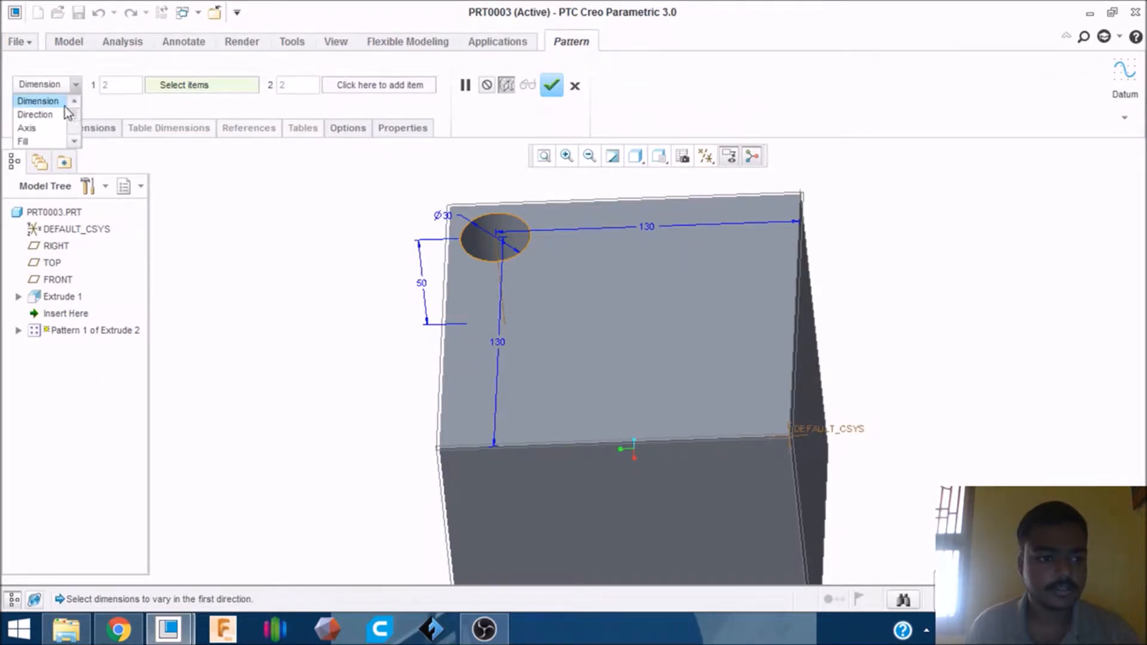
pyautogui.click(55, 114)
pyautogui.moveTo(302, 251); pyautogui.dragTo(302, 307, button='middle')
pyautogui.moveTo(705, 263)
pyautogui.mouseDown(button='middle')
pyautogui.moveTo(727, 220)
pyautogui.moveTo(1089, 328)
pyautogui.mouseUp(button='middle')
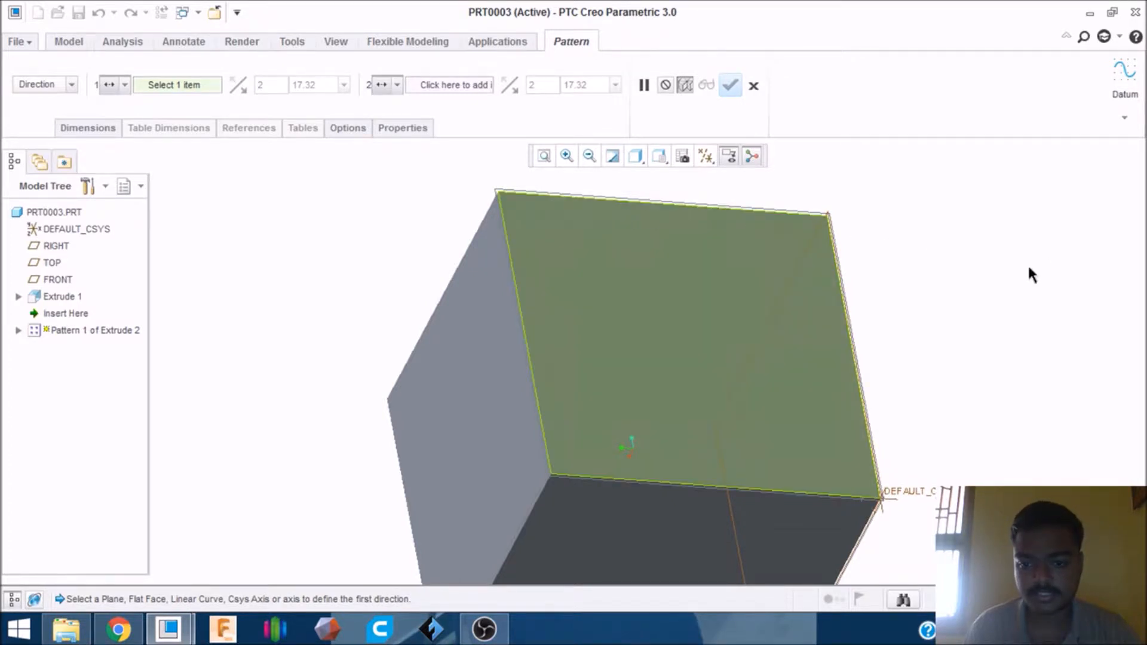
pyautogui.scroll(4, 705, 209)
pyautogui.click(706, 211)
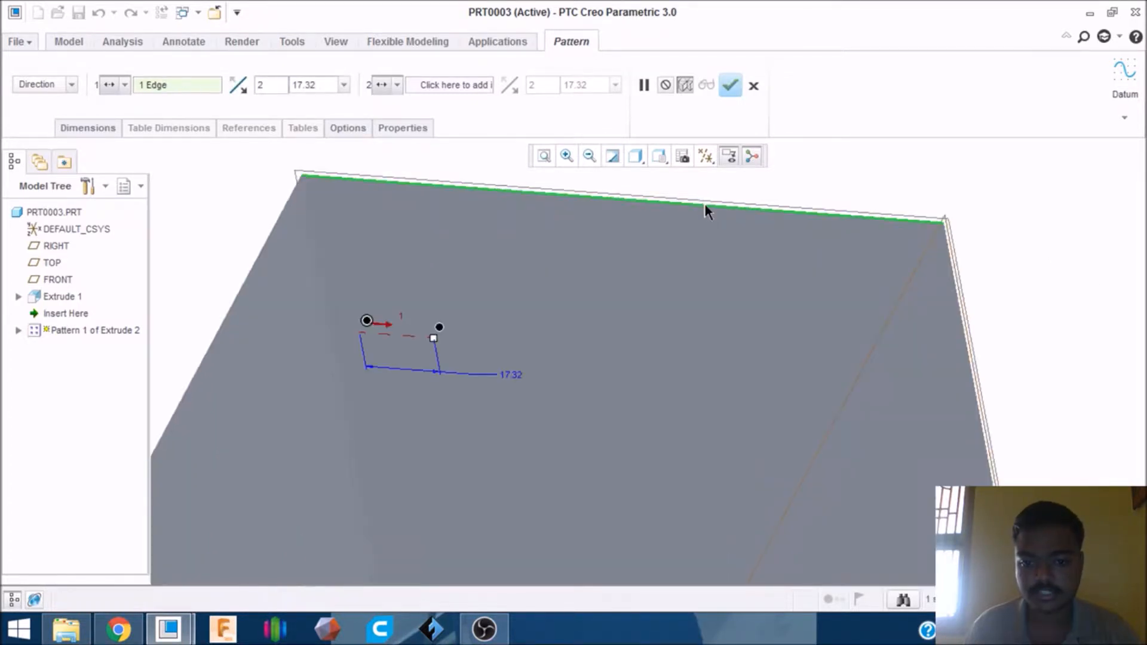
# - Stretch the pattern spacing along the edge to about 47.90 mm
pyautogui.scroll(-3, 426, 189)
pyautogui.moveTo(734, 241); pyautogui.dragTo(675, 254, button='middle')
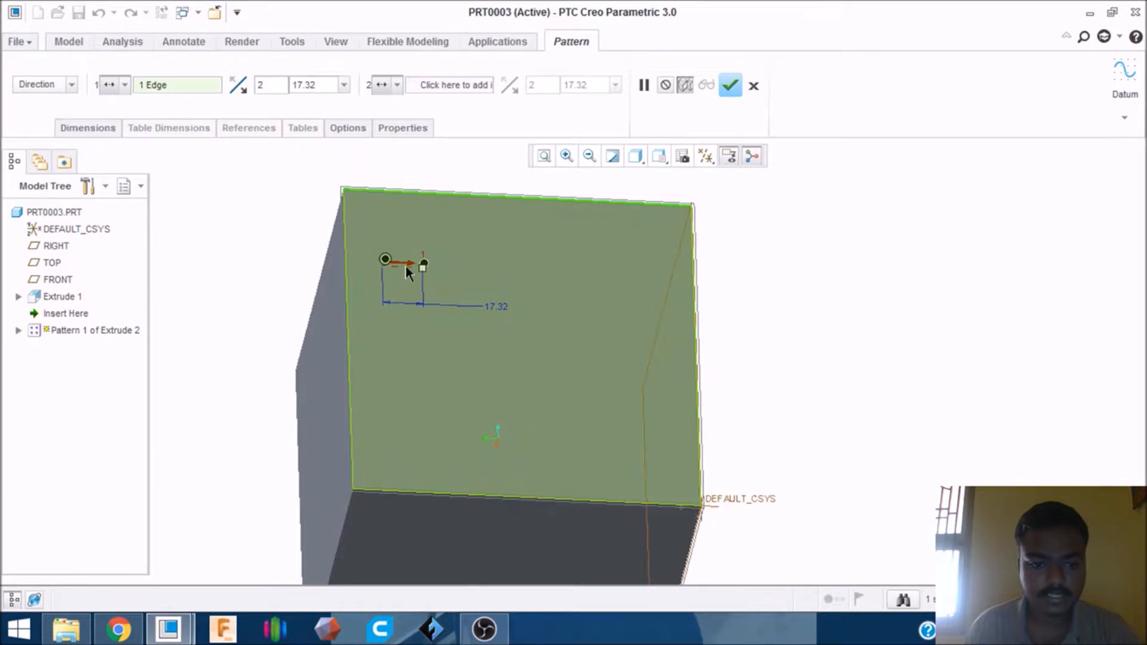
pyautogui.moveTo(845, 299); pyautogui.dragTo(825, 323, button='middle')
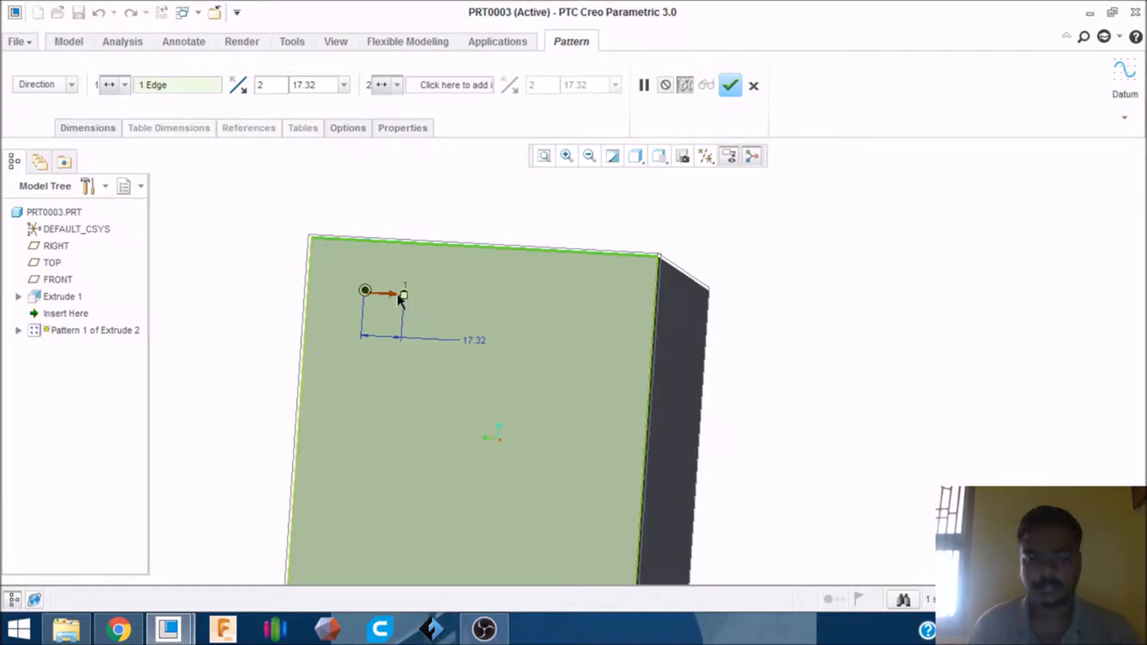
pyautogui.moveTo(404, 295); pyautogui.dragTo(476, 299)
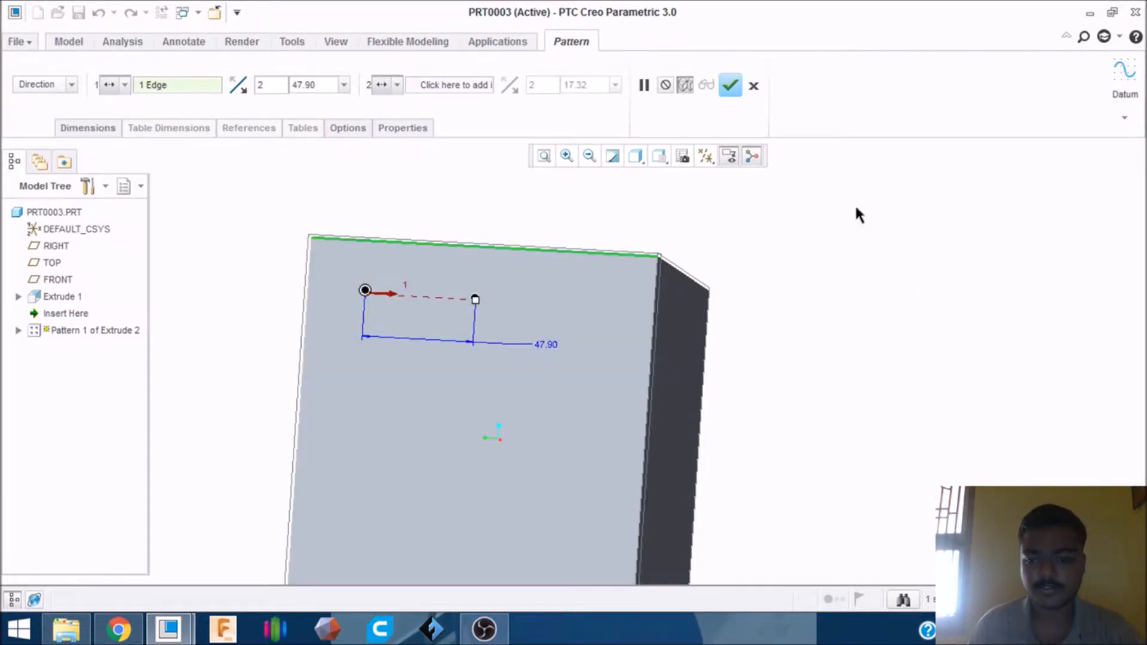
pyautogui.scroll(3, 848, 218)
pyautogui.scroll(-1, 840, 230)
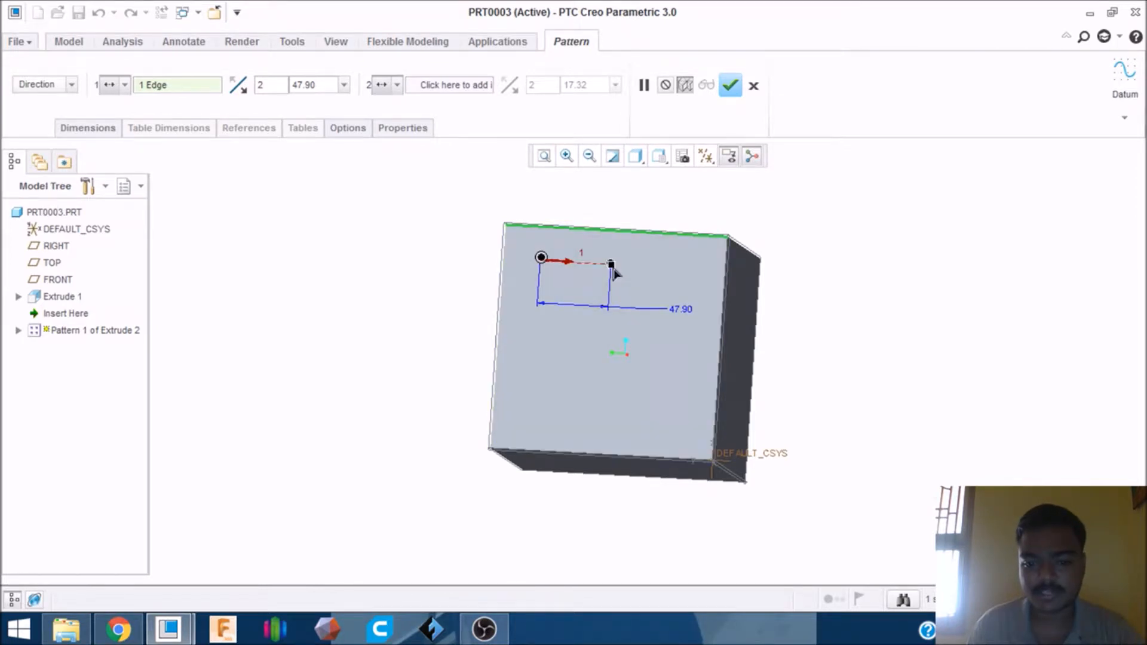
# - Set the hole pattern to 3 members spaced 50 mm apart and complete it
pyautogui.doubleClick(261, 85)
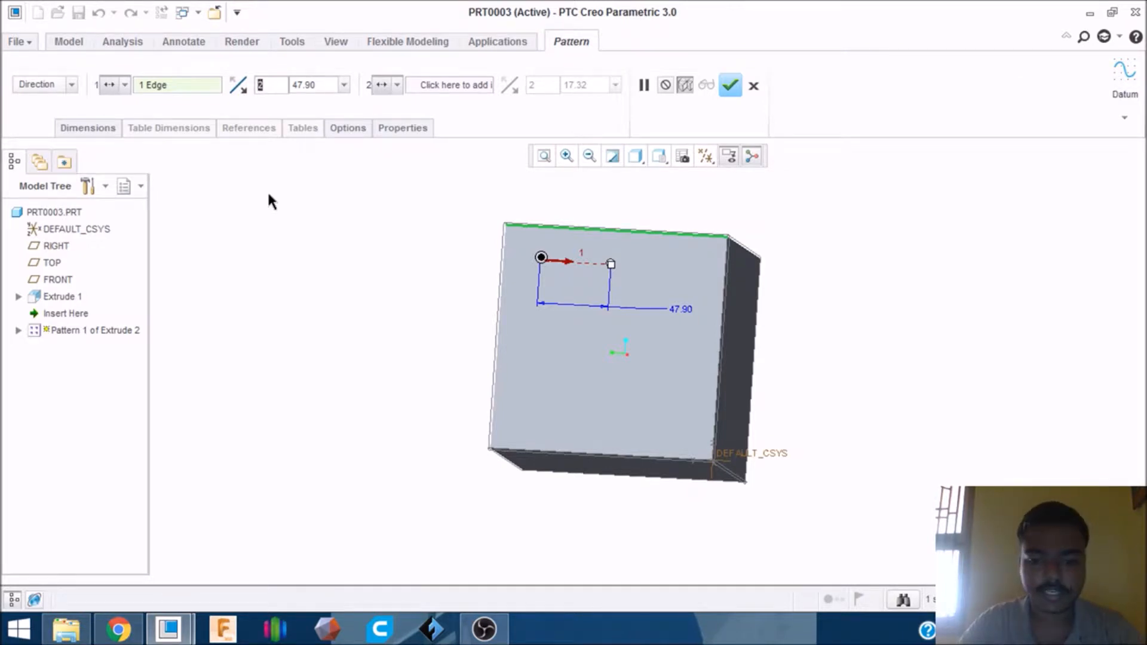
pyautogui.write('3')
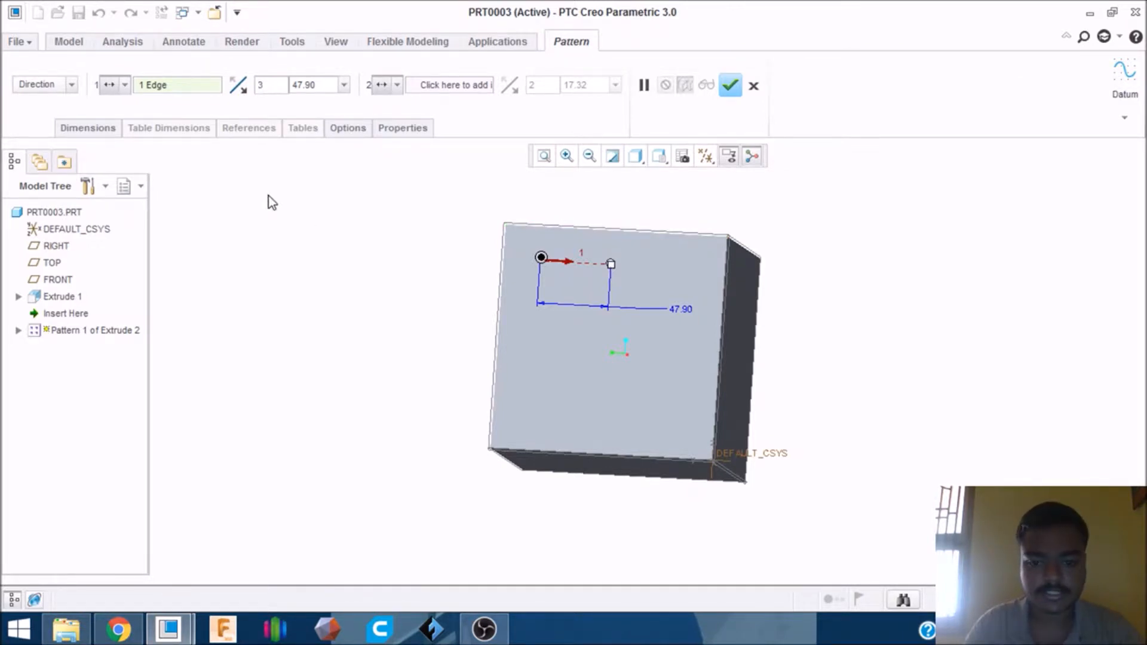
pyautogui.press('Return')
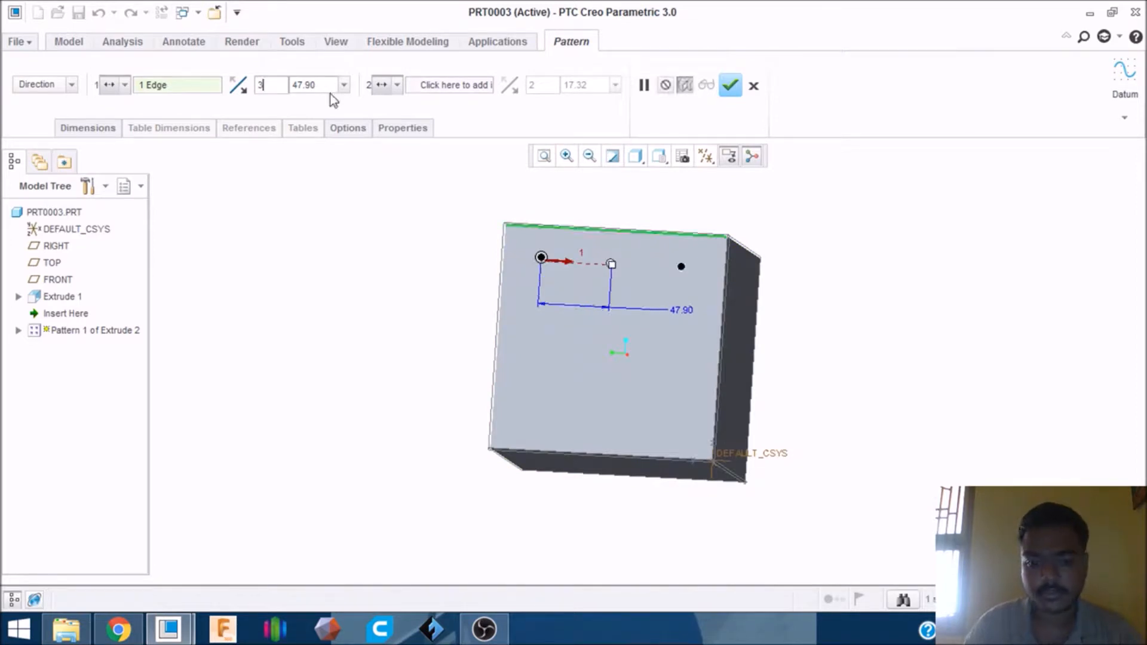
pyautogui.moveTo(475, 335)
pyautogui.mouseDown(button='middle')
pyautogui.moveTo(513, 325)
pyautogui.moveTo(485, 347)
pyautogui.mouseUp(button='middle')
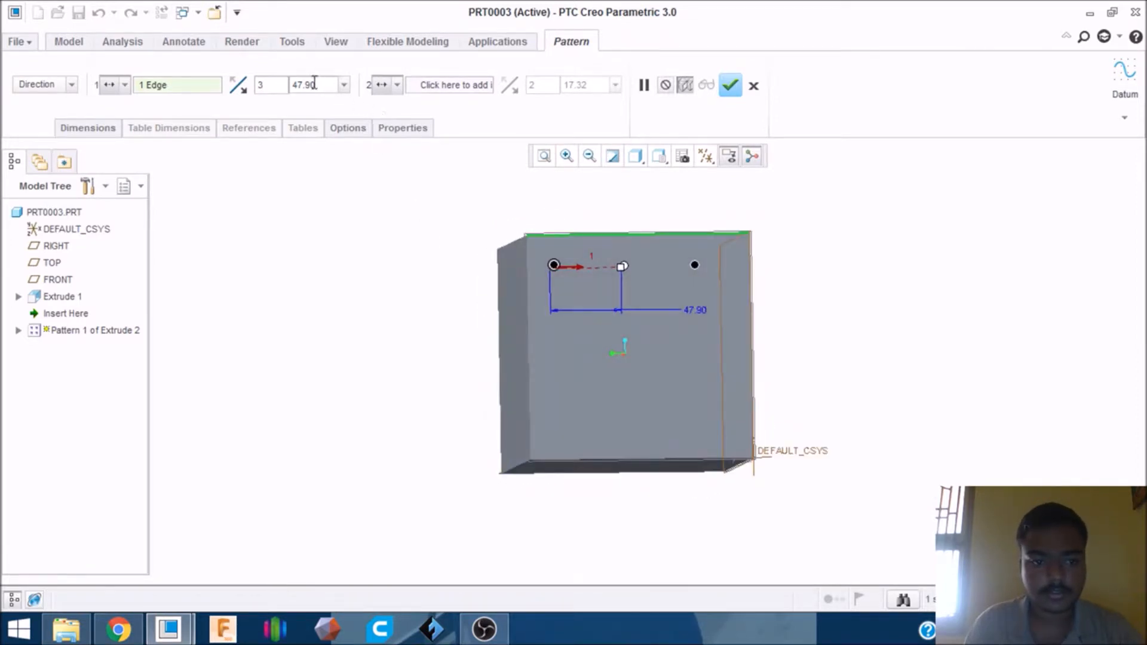
pyautogui.moveTo(317, 84); pyautogui.dragTo(294, 84)
pyautogui.write('50')
pyautogui.press('Return')
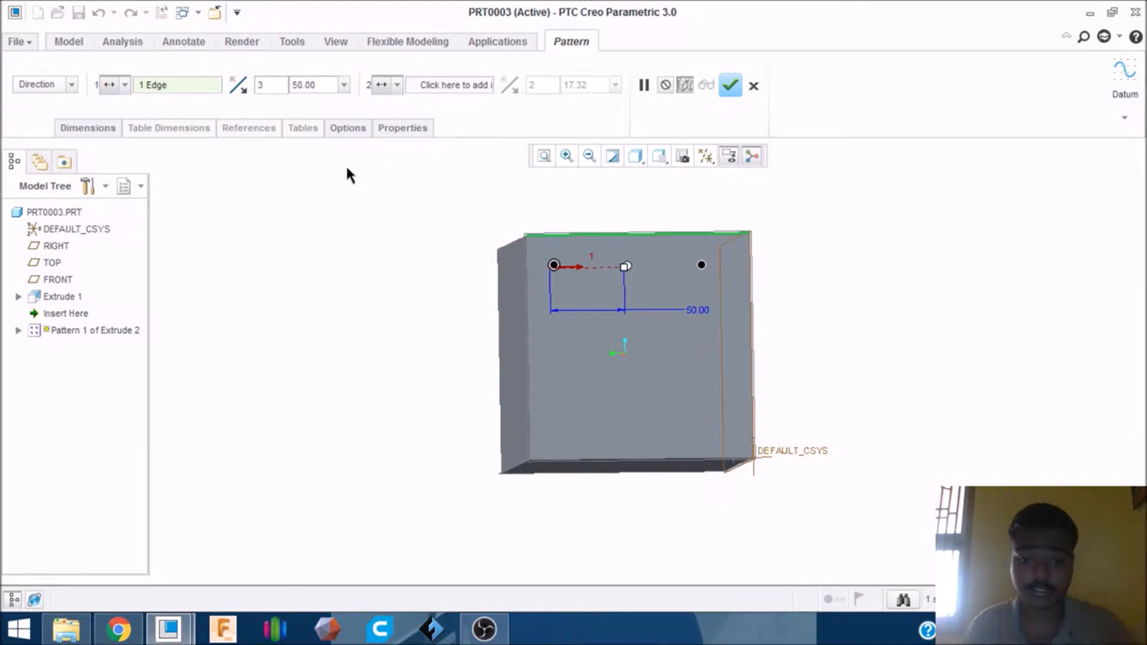
pyautogui.moveTo(463, 292); pyautogui.dragTo(440, 250, button='middle')
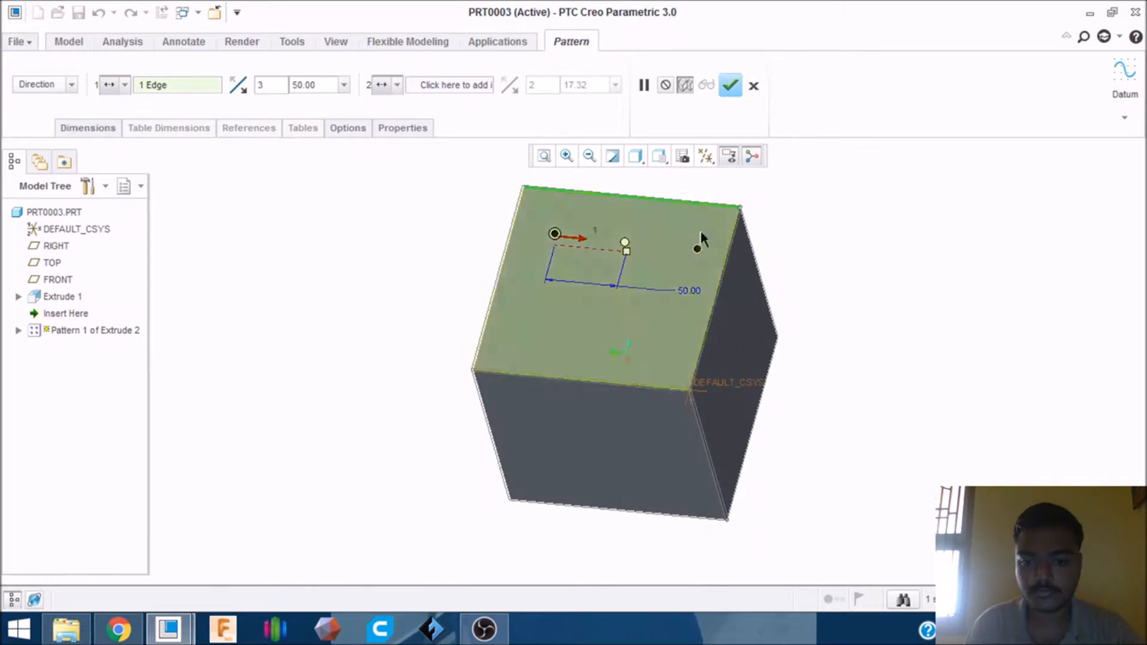
pyautogui.click(729, 90)
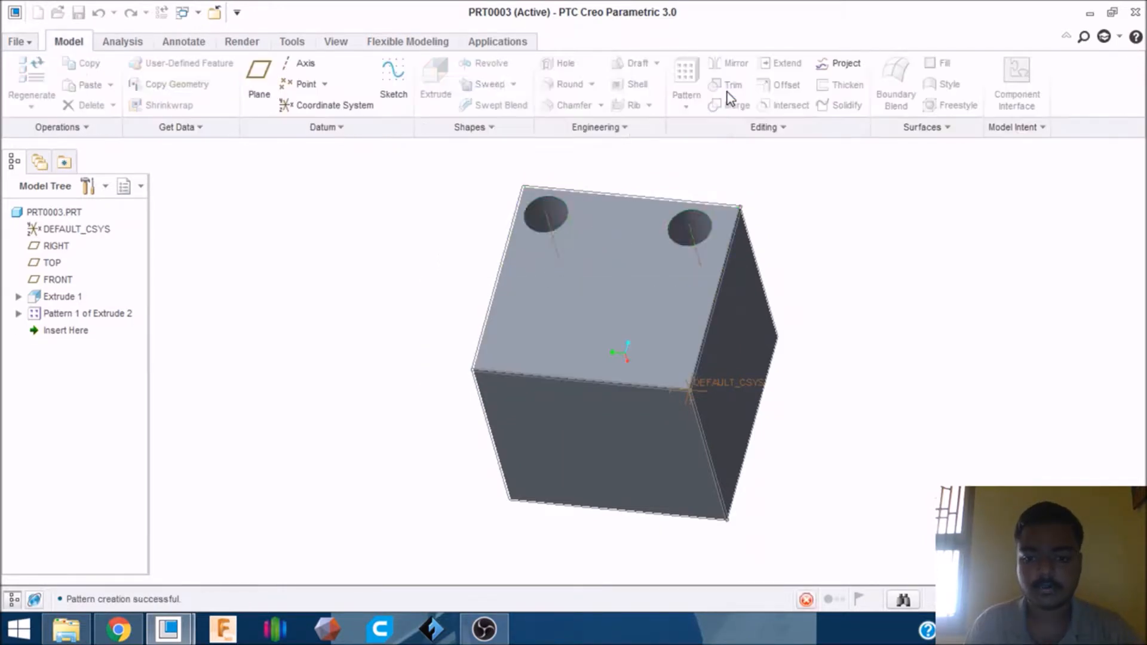
# - Redefine the hole pattern to include its skipped middle member, keeping the top face's back edge as the first direction
pyautogui.moveTo(831, 208)
pyautogui.mouseDown(button='middle')
pyautogui.moveTo(853, 218)
pyautogui.moveTo(845, 239)
pyautogui.moveTo(824, 238)
pyautogui.moveTo(826, 278)
pyautogui.moveTo(832, 221)
pyautogui.mouseUp(button='middle')
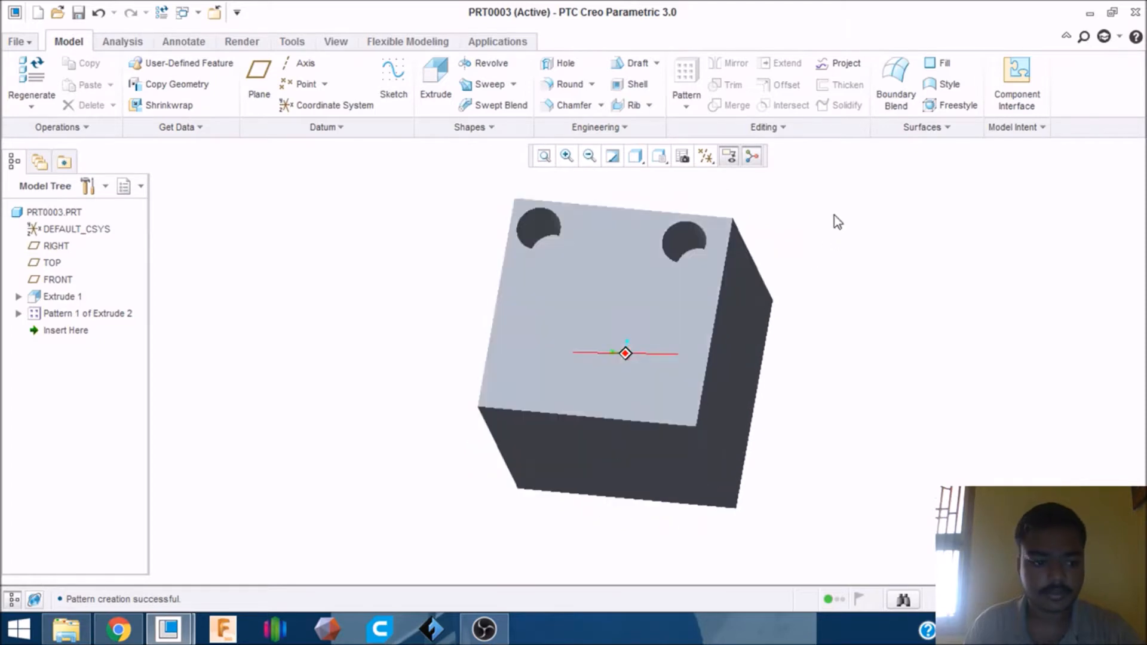
pyautogui.click(106, 316)
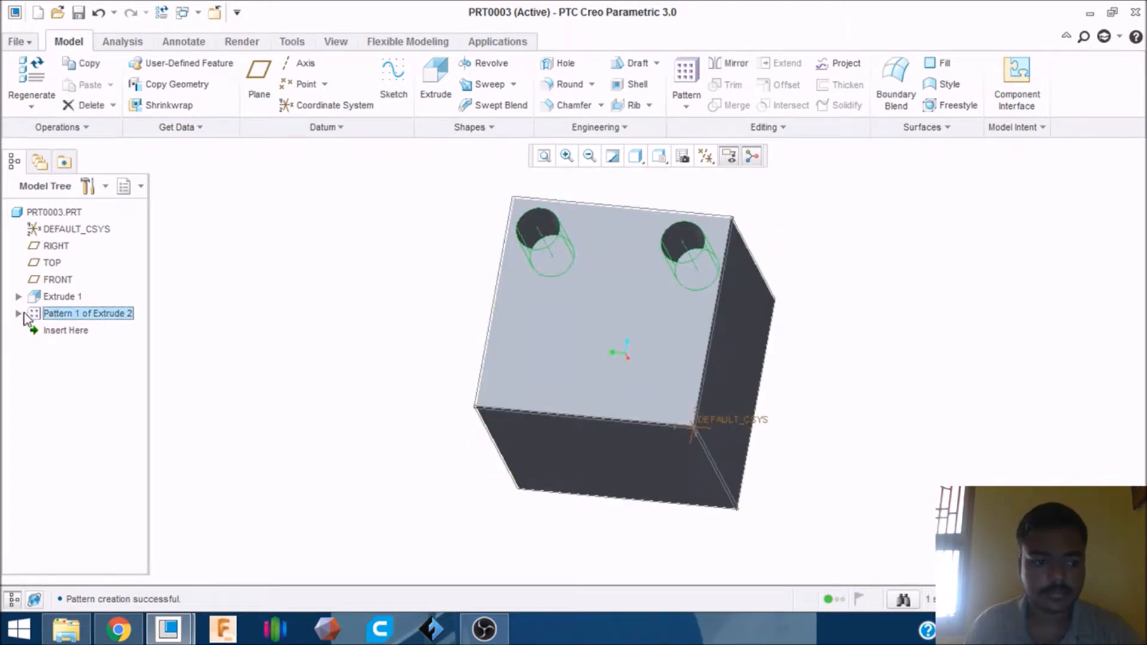
pyautogui.click(19, 313)
pyautogui.rightClick(87, 323)
pyautogui.click(343, 350)
pyautogui.click(18, 314)
pyautogui.rightClick(76, 314)
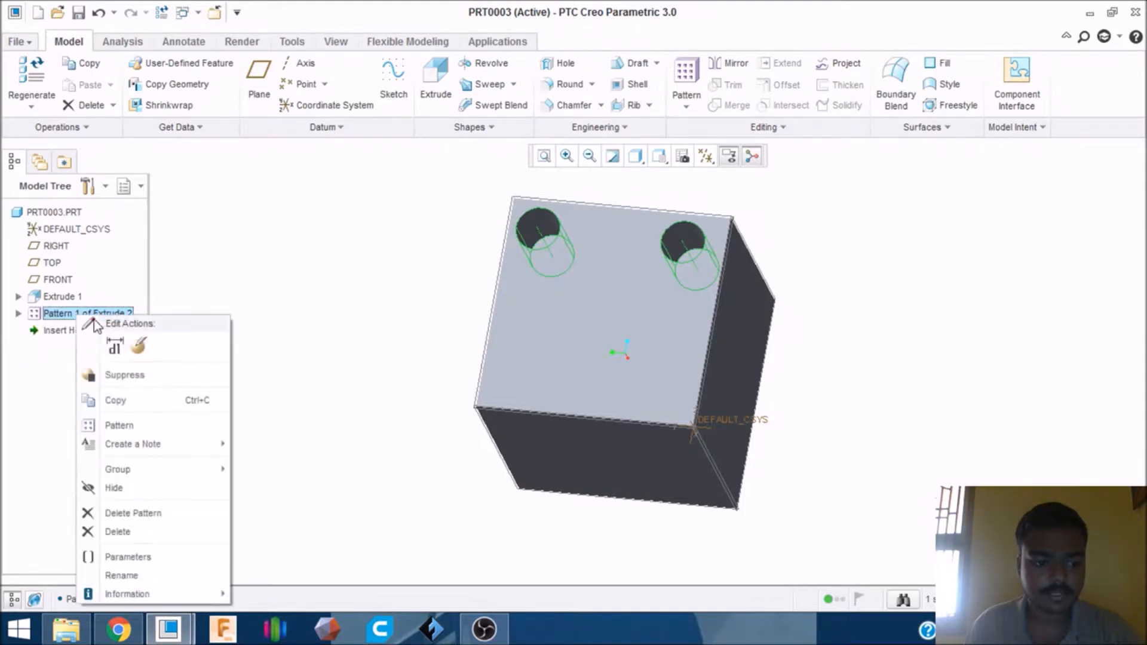
pyautogui.click(149, 346)
pyautogui.click(619, 248)
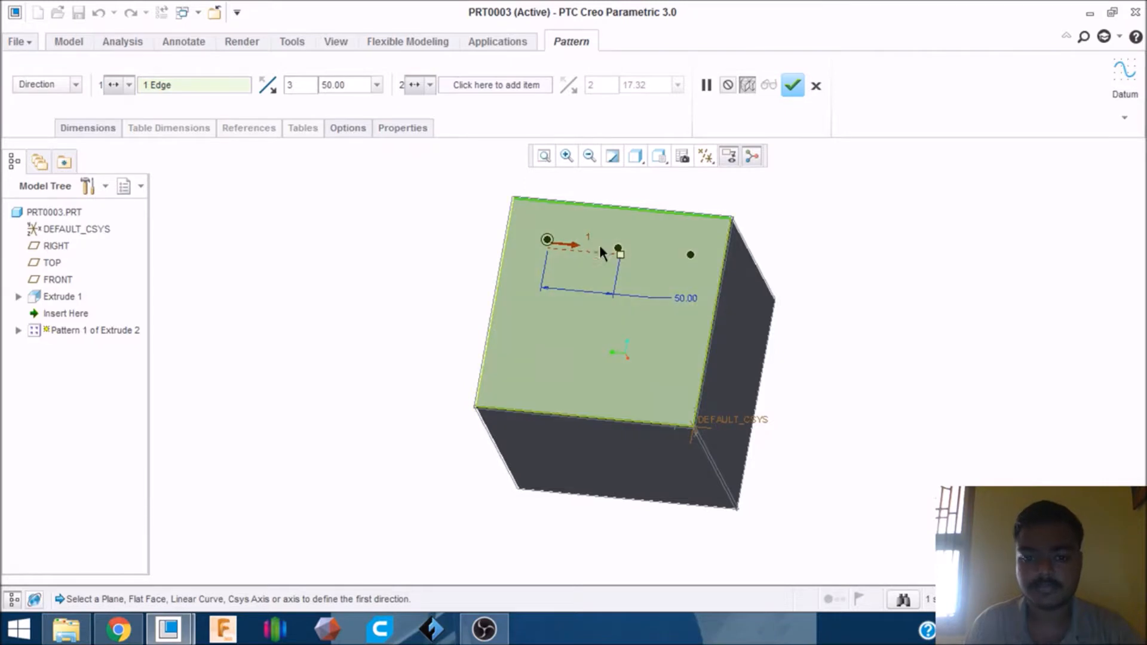
pyautogui.click(691, 254)
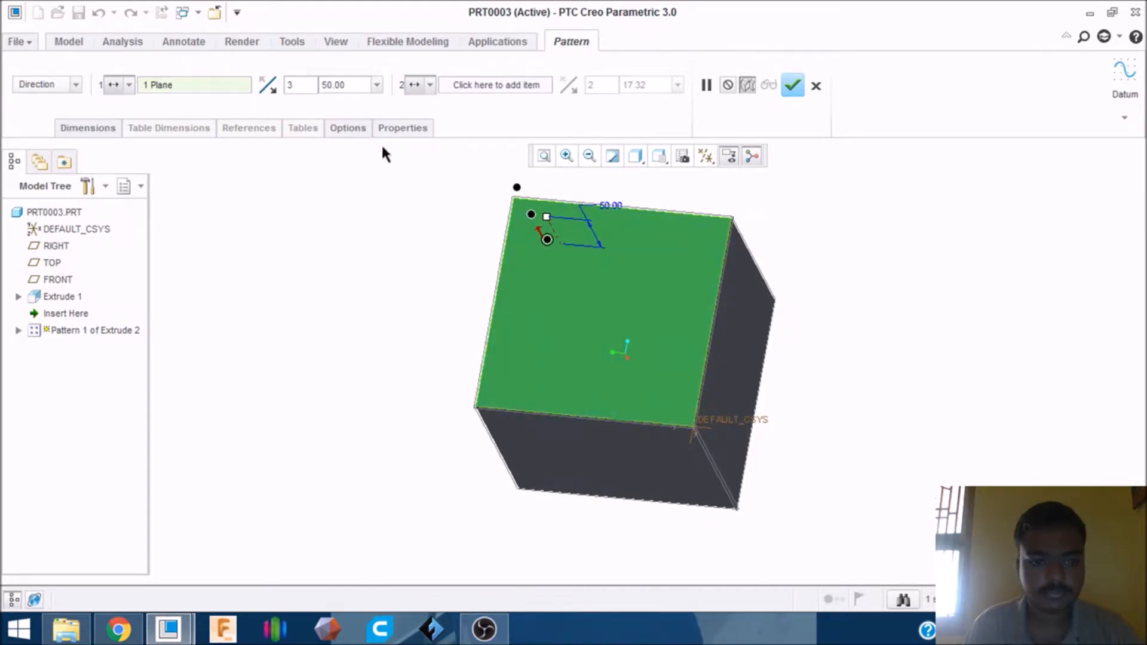
pyautogui.click(649, 211)
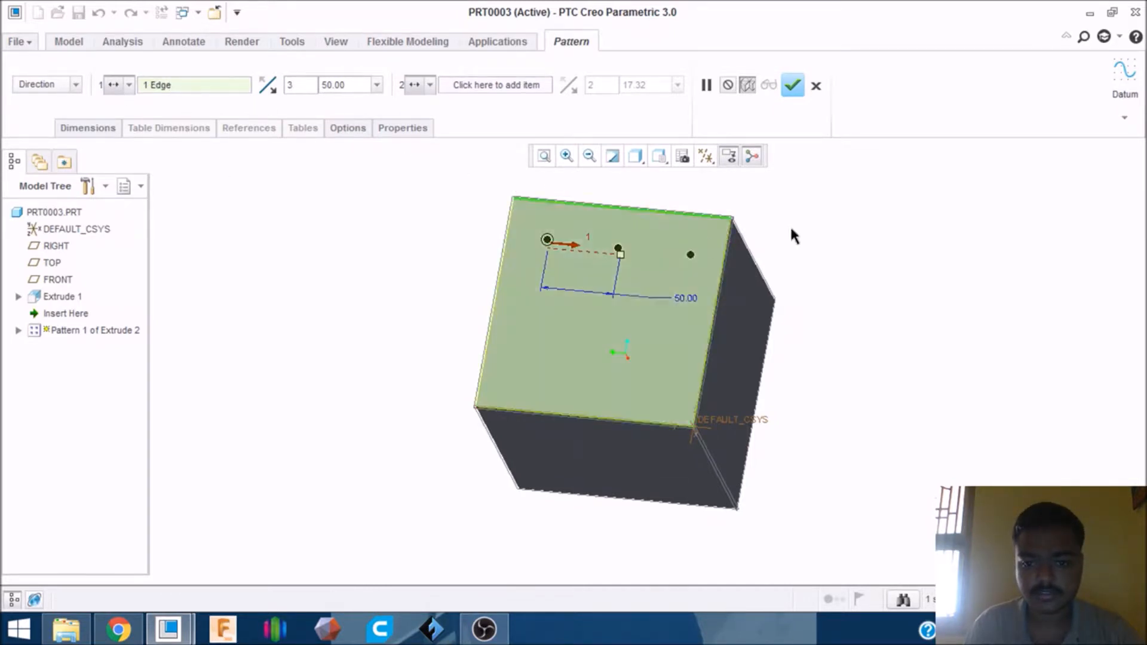
# - Complete the redefinition of the hole pattern with all three members included
pyautogui.click(793, 86)
pyautogui.moveTo(847, 264); pyautogui.dragTo(827, 312, button='middle')
pyautogui.scroll(-3, 826, 312)
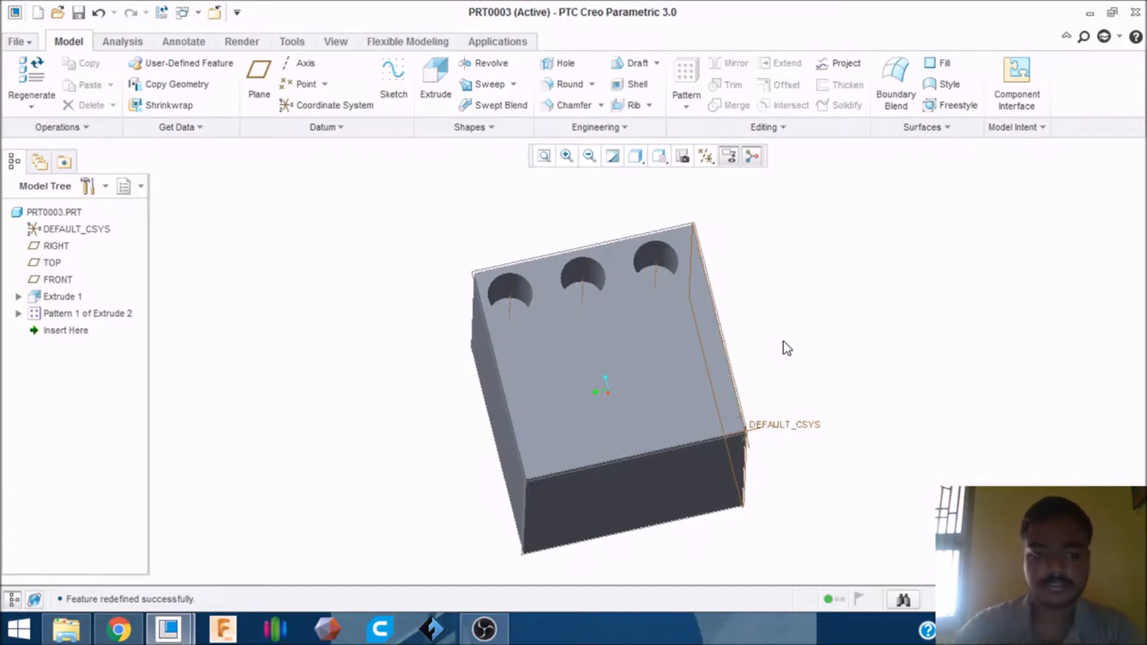
# - Switch to the PRT0004 part containing the plain block
pyautogui.moveTo(168, 628)
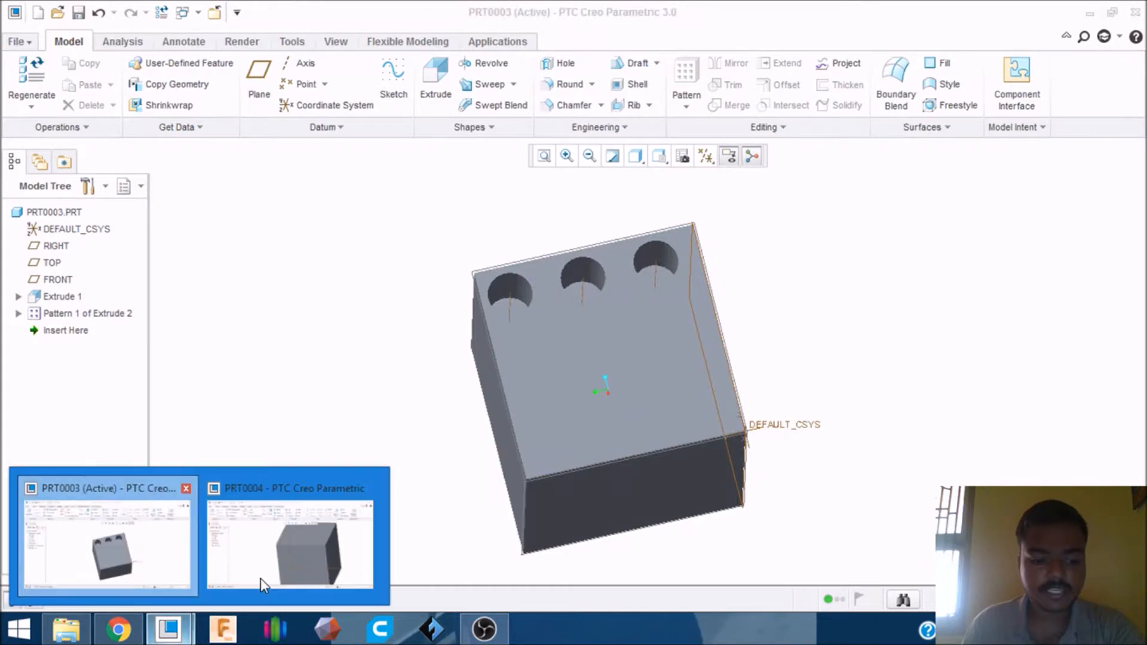
pyautogui.click(266, 569)
pyautogui.scroll(3, 351, 369)
pyautogui.moveTo(368, 314); pyautogui.dragTo(360, 332, button='middle')
pyautogui.scroll(-2, 363, 320)
pyautogui.scroll(2, 409, 264)
pyautogui.scroll(-2, 410, 265)
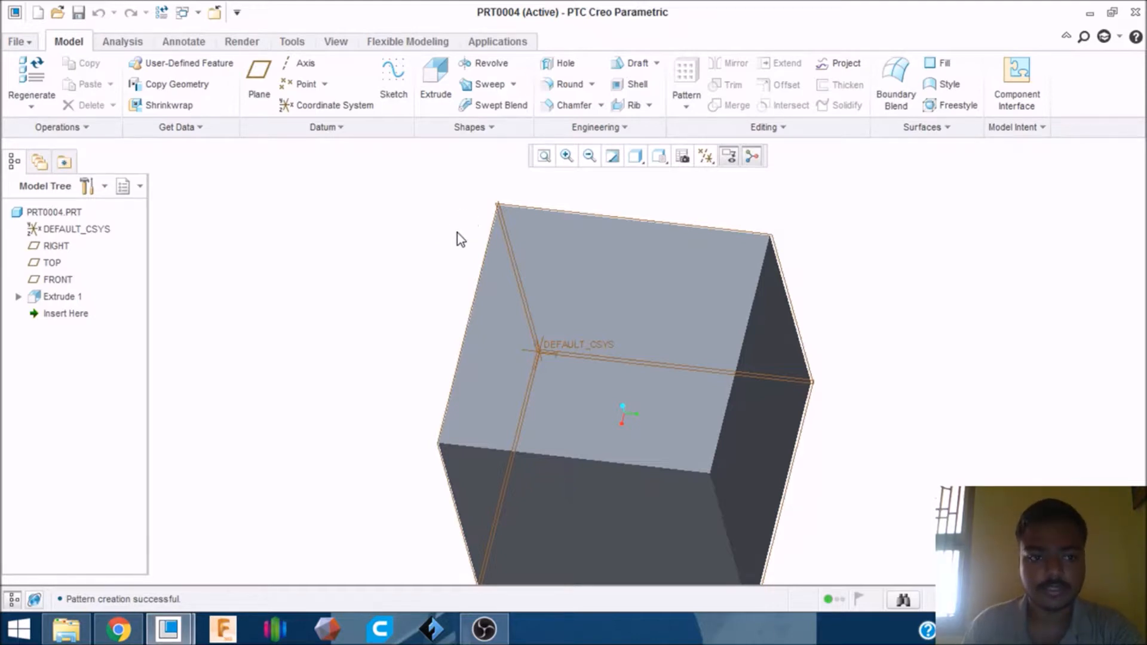
# - Start a datum axis placed normal to the block's top face
pyautogui.click(306, 63)
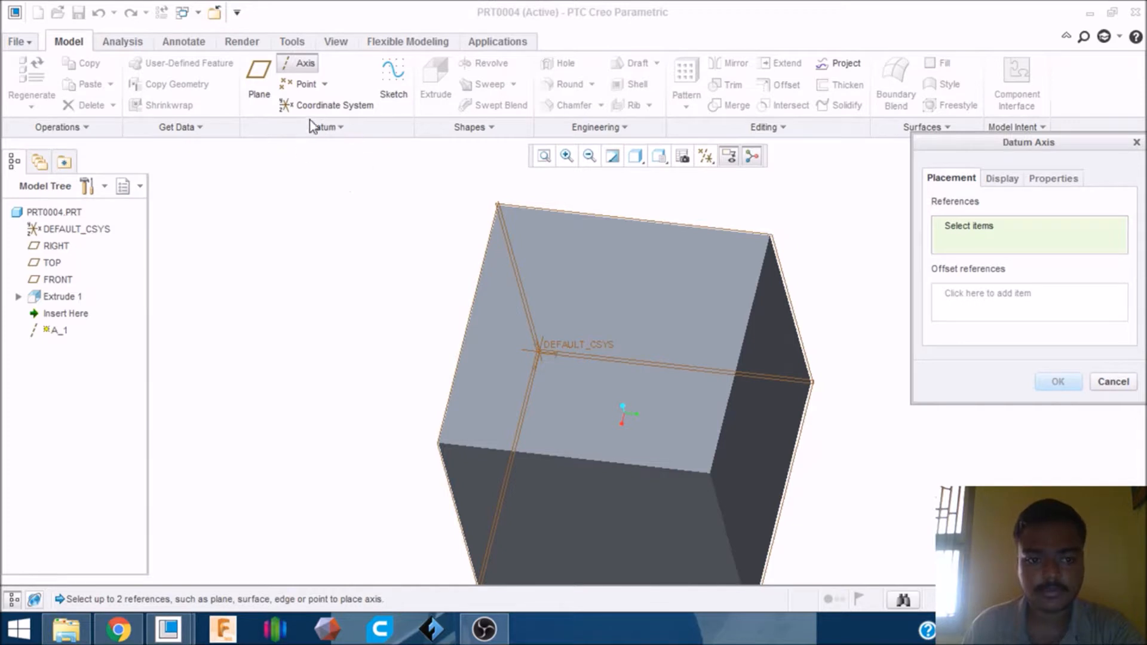
pyautogui.click(589, 302)
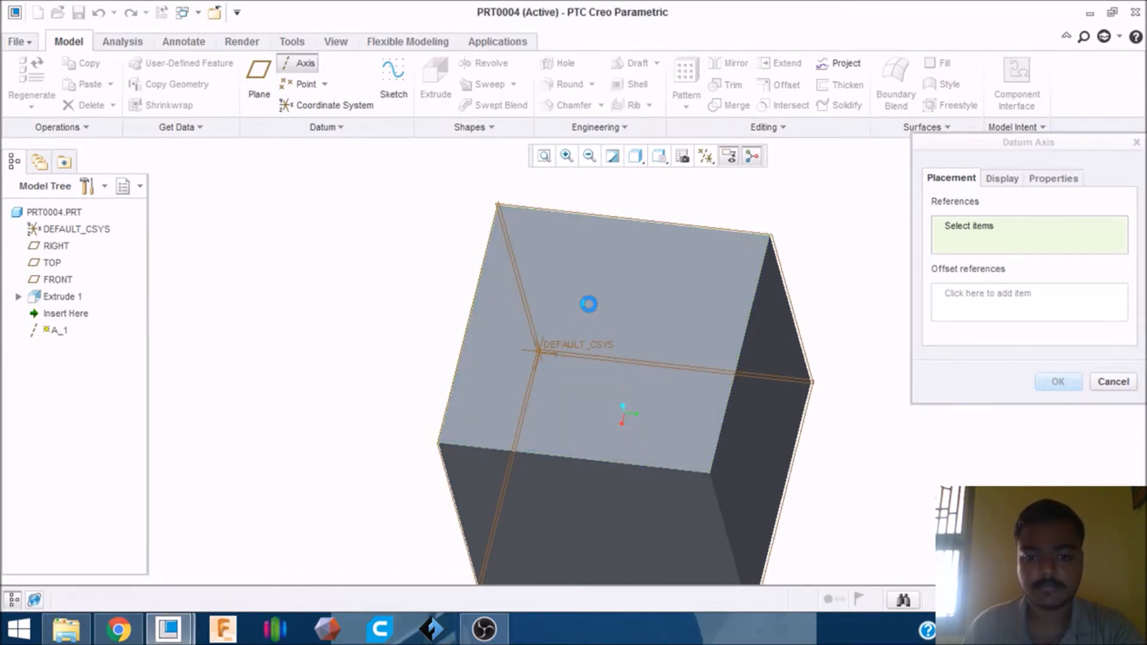
pyautogui.moveTo(680, 299); pyautogui.dragTo(681, 275, button='middle')
pyautogui.moveTo(623, 509); pyautogui.dragTo(637, 312, button='middle')
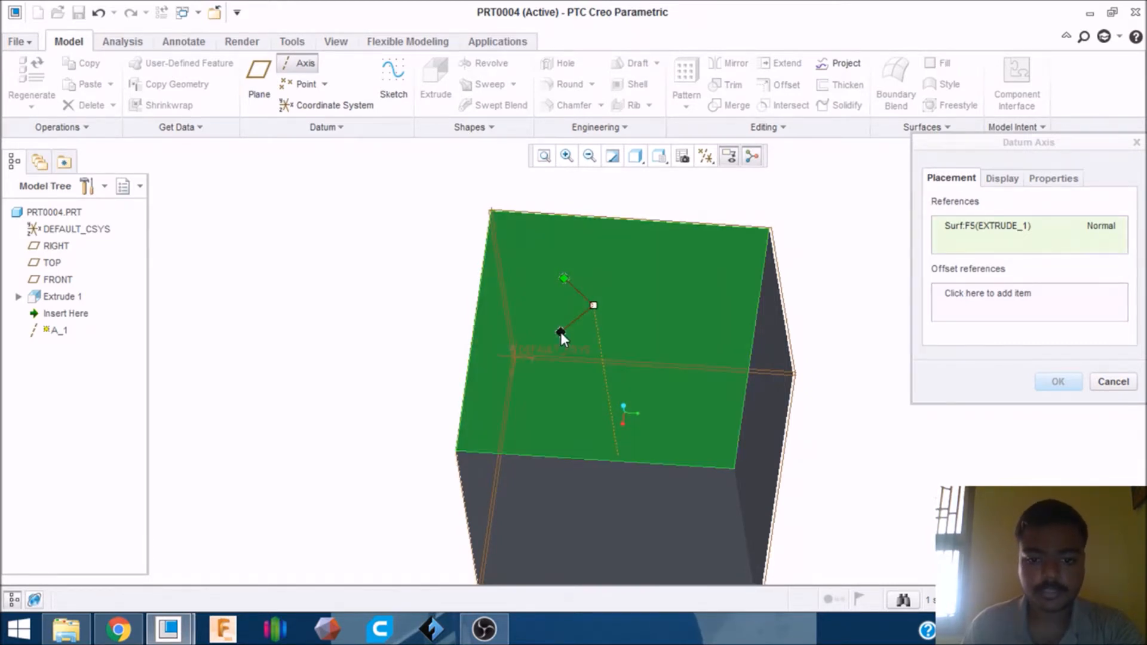
# - Attach the datum axis's two offset references to the top face's right and back edges
pyautogui.moveTo(560, 332); pyautogui.dragTo(647, 352)
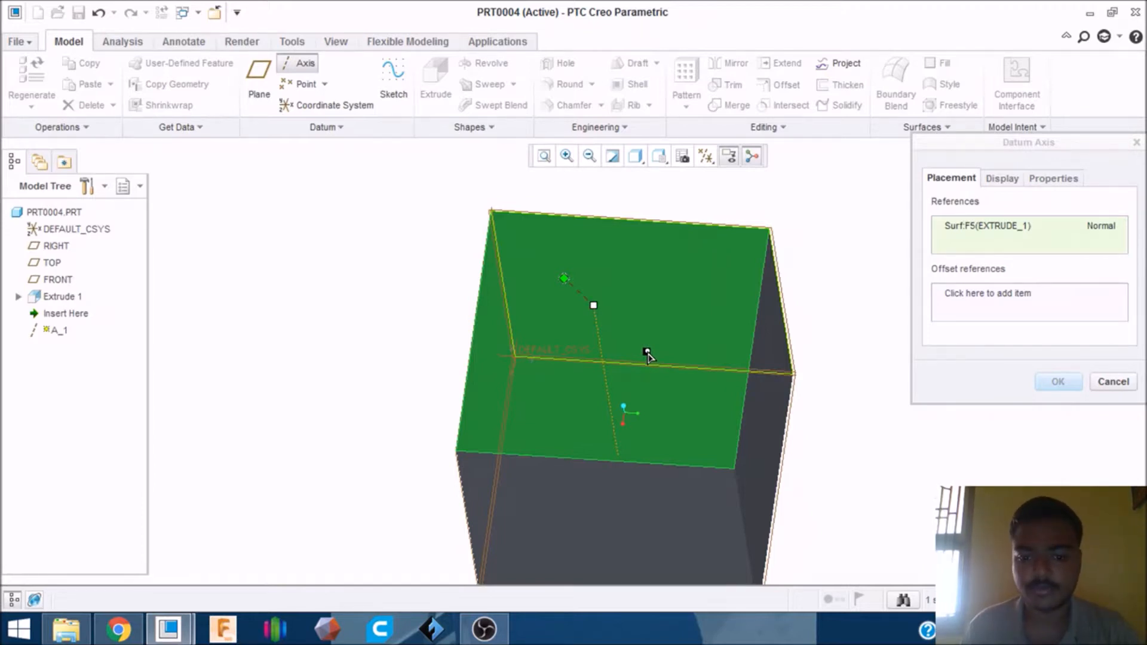
pyautogui.moveTo(648, 353); pyautogui.dragTo(756, 315)
pyautogui.moveTo(565, 278); pyautogui.dragTo(606, 218)
# - Set both offsets of the datum axis to 75 mm and create the axis
pyautogui.doubleClick(590, 235)
pyautogui.write('75')
pyautogui.press('Return')
pyautogui.doubleClick(667, 314)
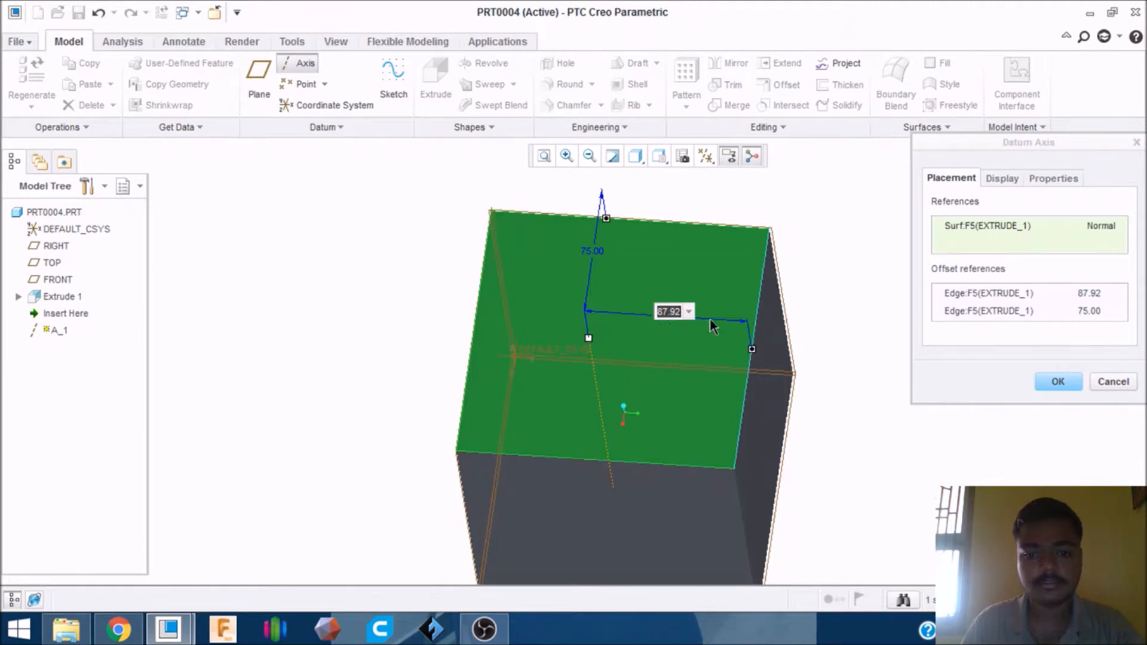
pyautogui.write('75')
pyautogui.press('Return')
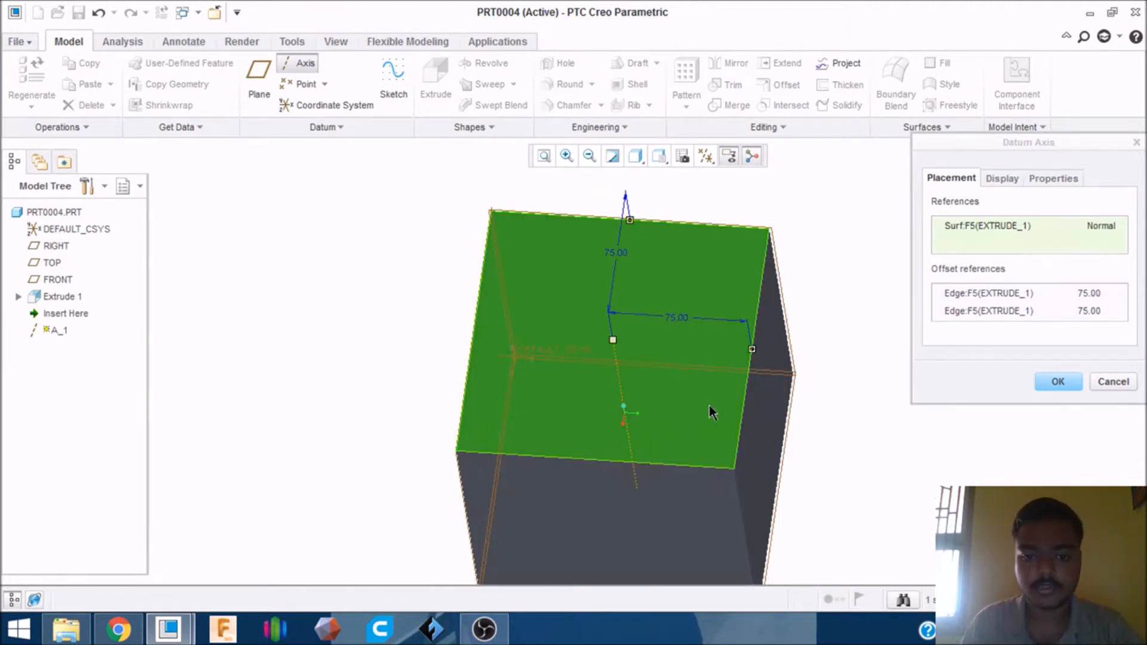
pyautogui.click(1056, 382)
pyautogui.moveTo(940, 281); pyautogui.dragTo(985, 314, button='middle')
# - Start an Extrude on the block's top face and sketch a circle about 21 mm in diameter near its back-left corner
pyautogui.click(435, 90)
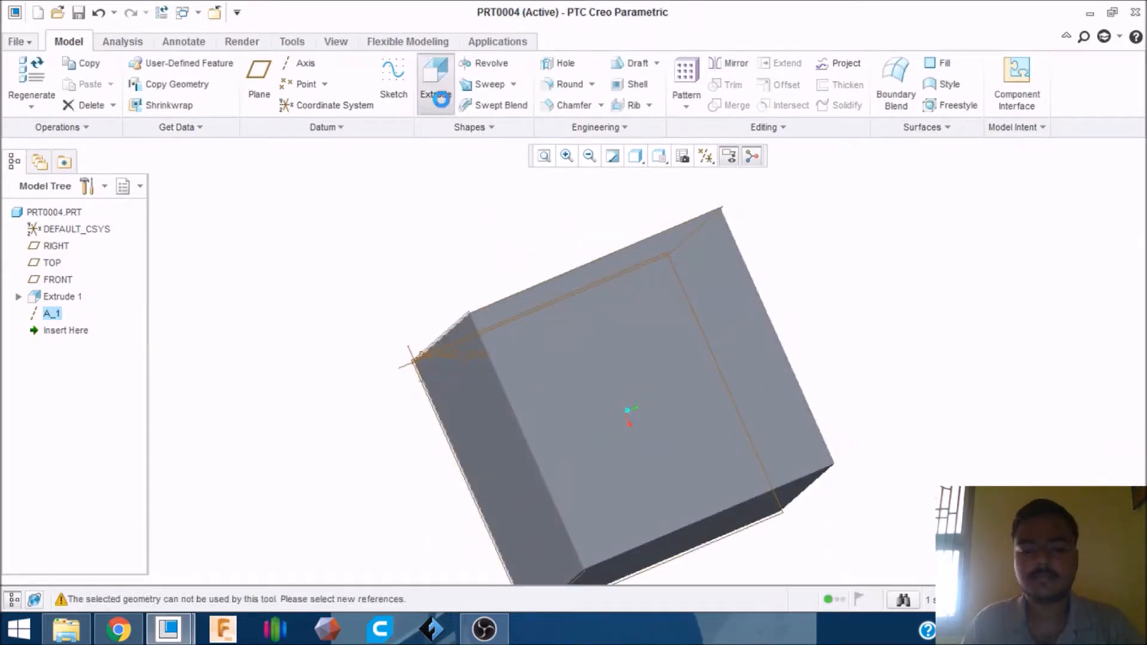
pyautogui.click(539, 353)
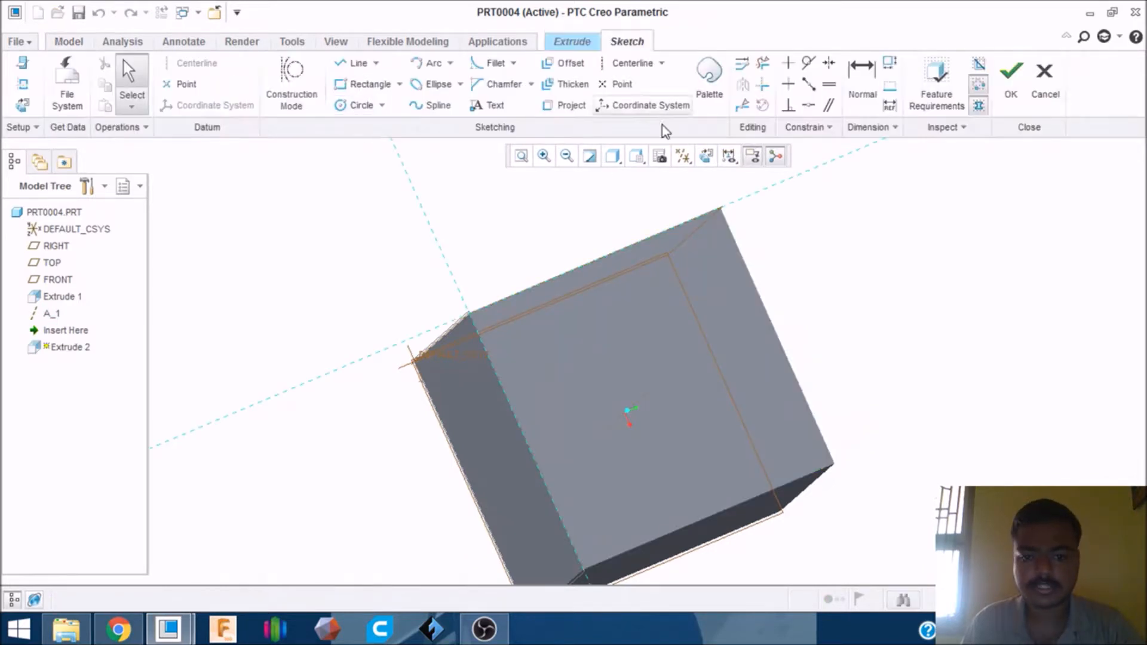
pyautogui.click(706, 156)
pyautogui.click(338, 107)
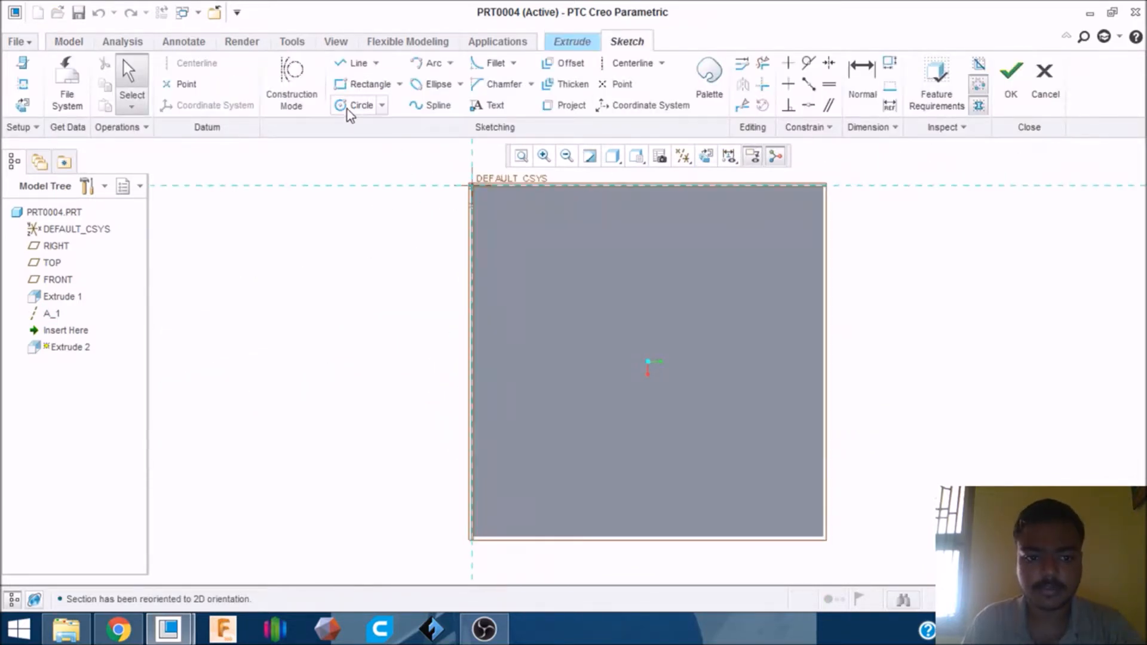
pyautogui.click(555, 263)
pyautogui.middleClick(631, 298)
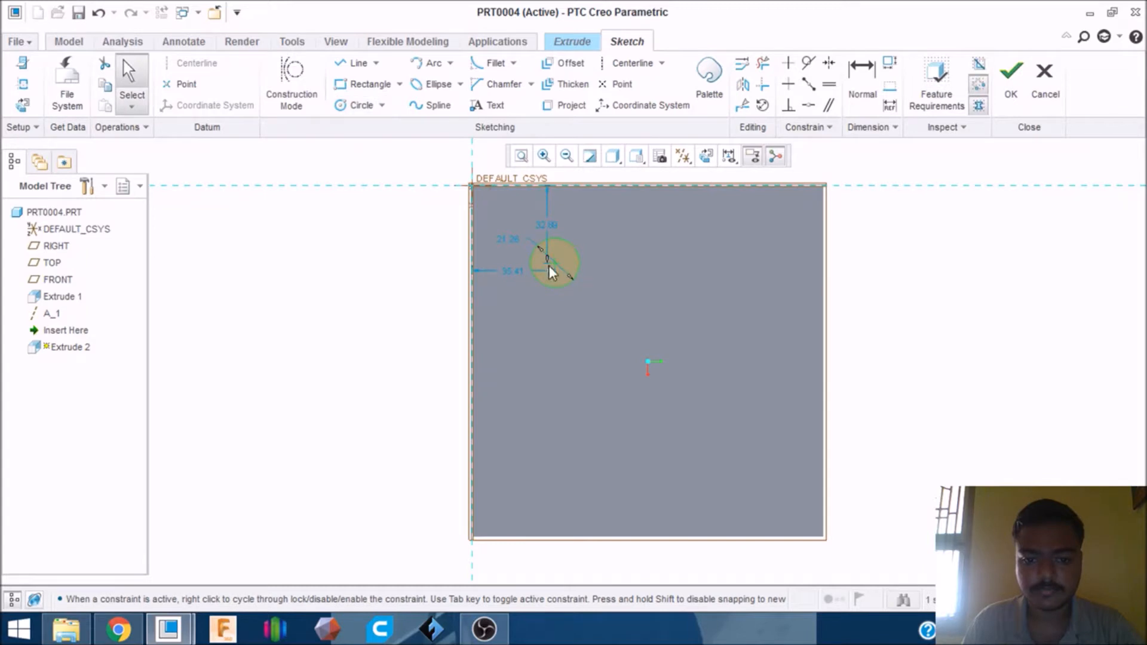
# - Set the circle's diameter and its distances from both reference edges to 30 mm, and finish the sketch
pyautogui.doubleClick(504, 242)
pyautogui.write('30')
pyautogui.press('Return')
pyautogui.doubleClick(544, 226)
pyautogui.write('30')
pyautogui.press('Return')
pyautogui.doubleClick(508, 268)
pyautogui.write('30')
pyautogui.press('Return')
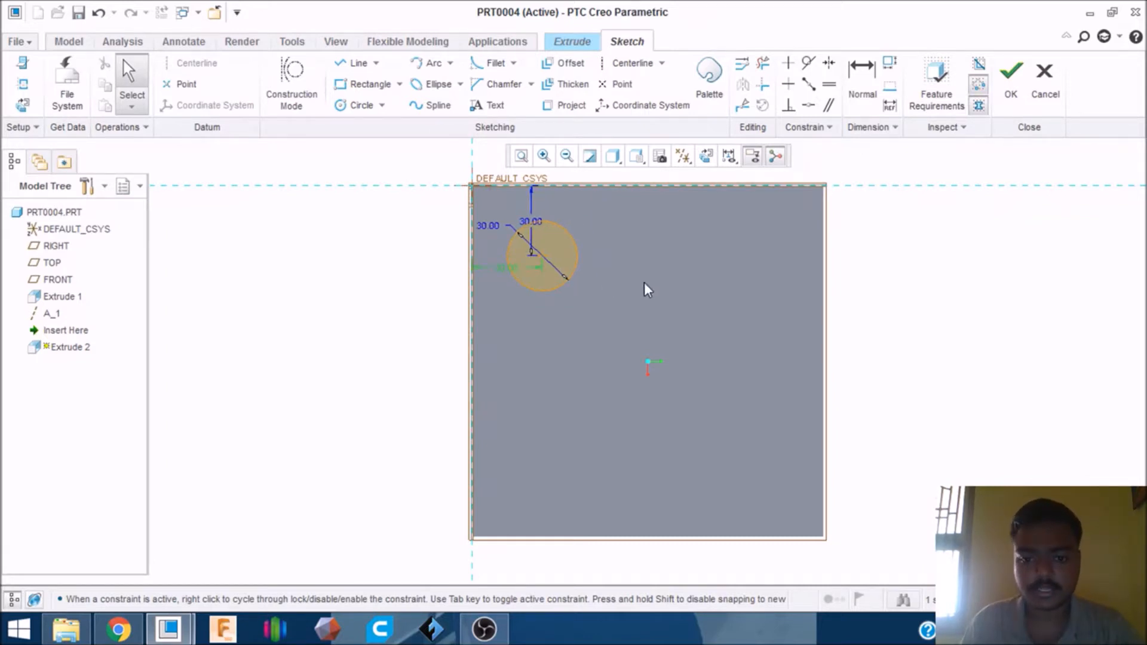
pyautogui.click(1011, 76)
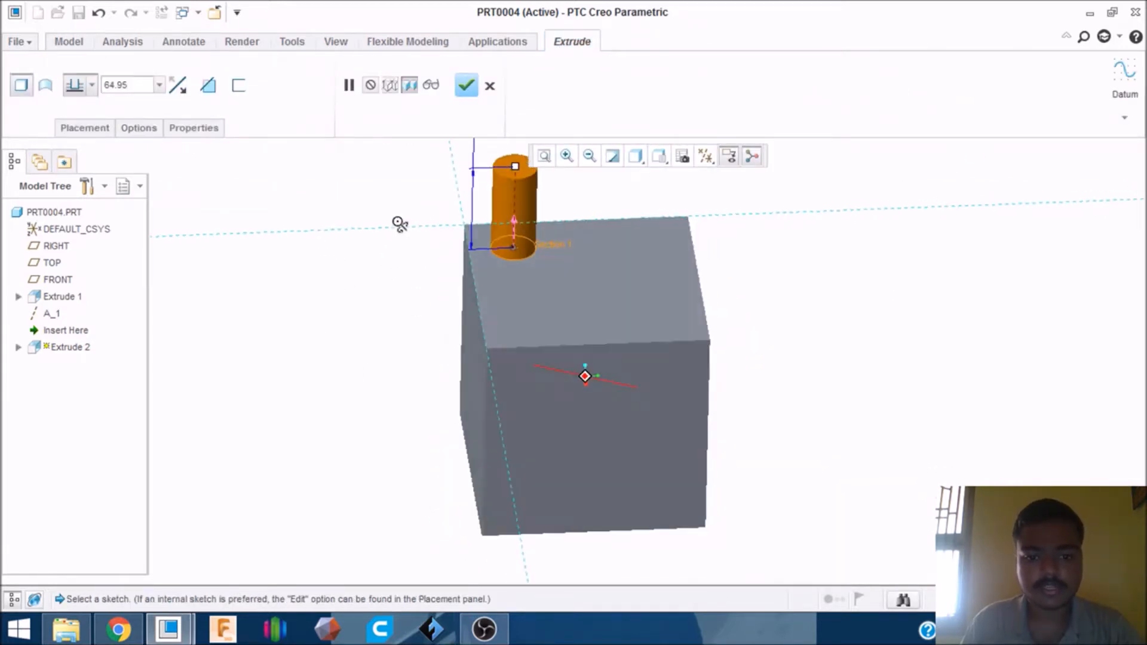
# - Extrude the circle upward 50 mm as a cylindrical boss on the block
pyautogui.doubleClick(138, 85)
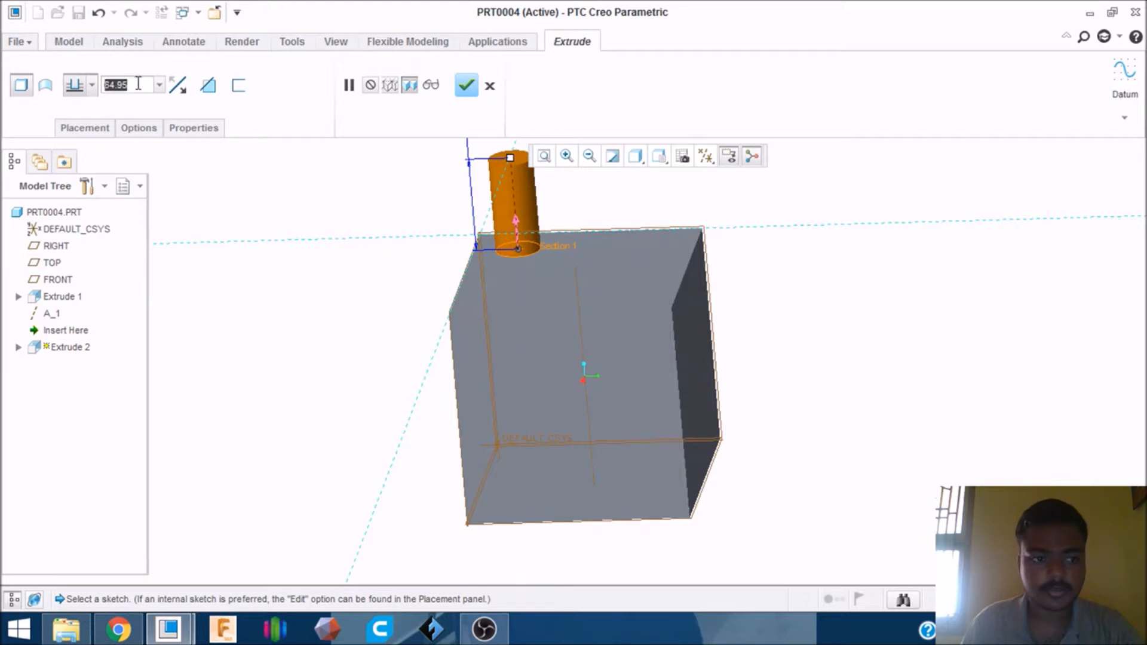
pyautogui.write('50')
pyautogui.press('Return')
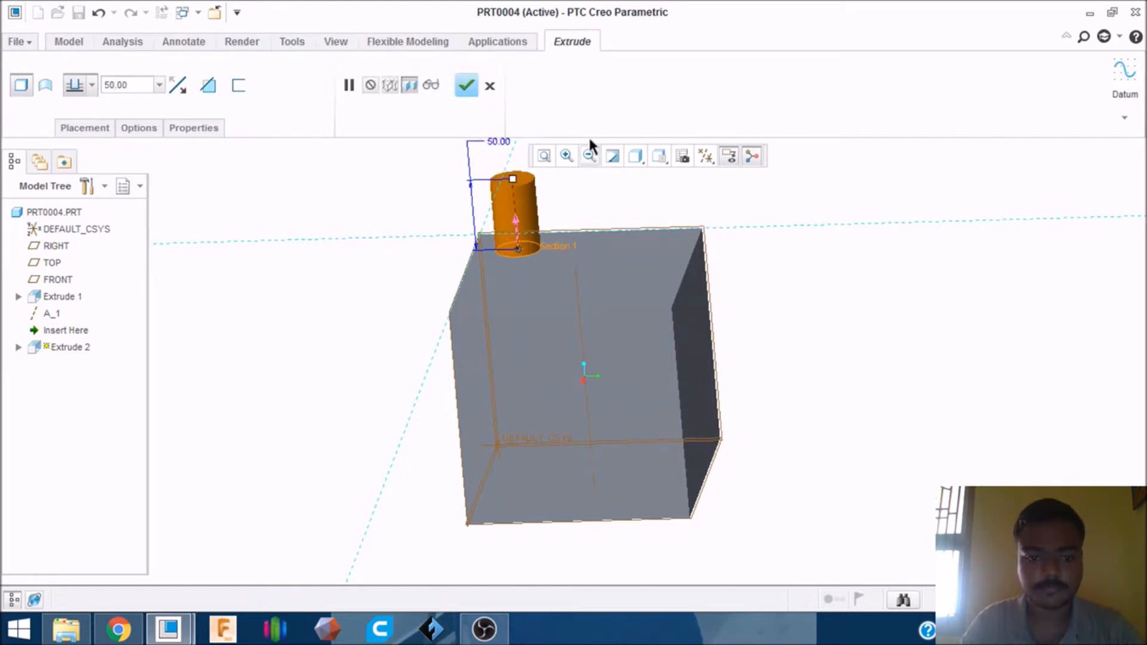
pyautogui.click(466, 85)
pyautogui.moveTo(397, 226); pyautogui.dragTo(426, 267, button='middle')
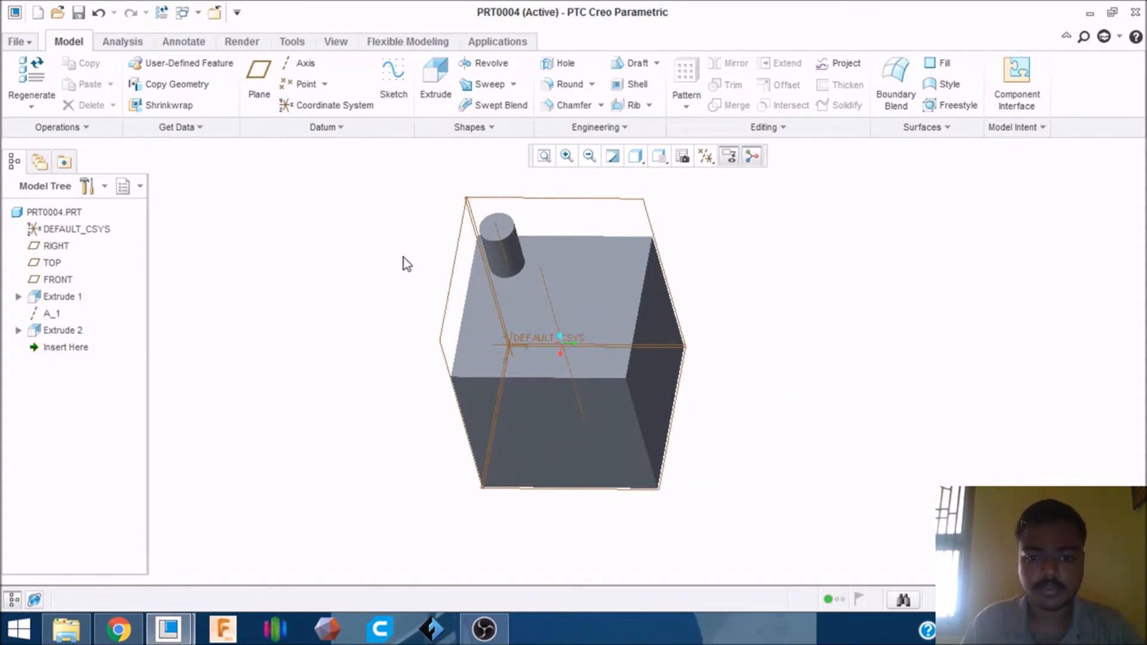
# - Start an Axis pattern of the cylindrical boss around the datum axis through the block's centre
pyautogui.click(502, 255)
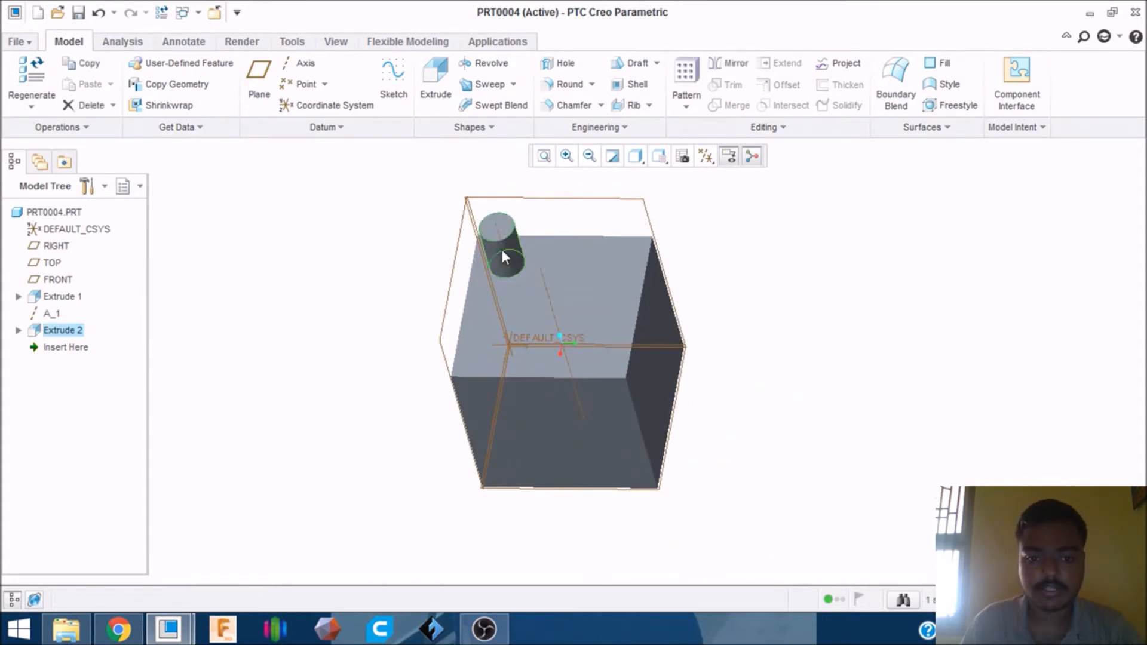
pyautogui.click(685, 77)
pyautogui.click(76, 86)
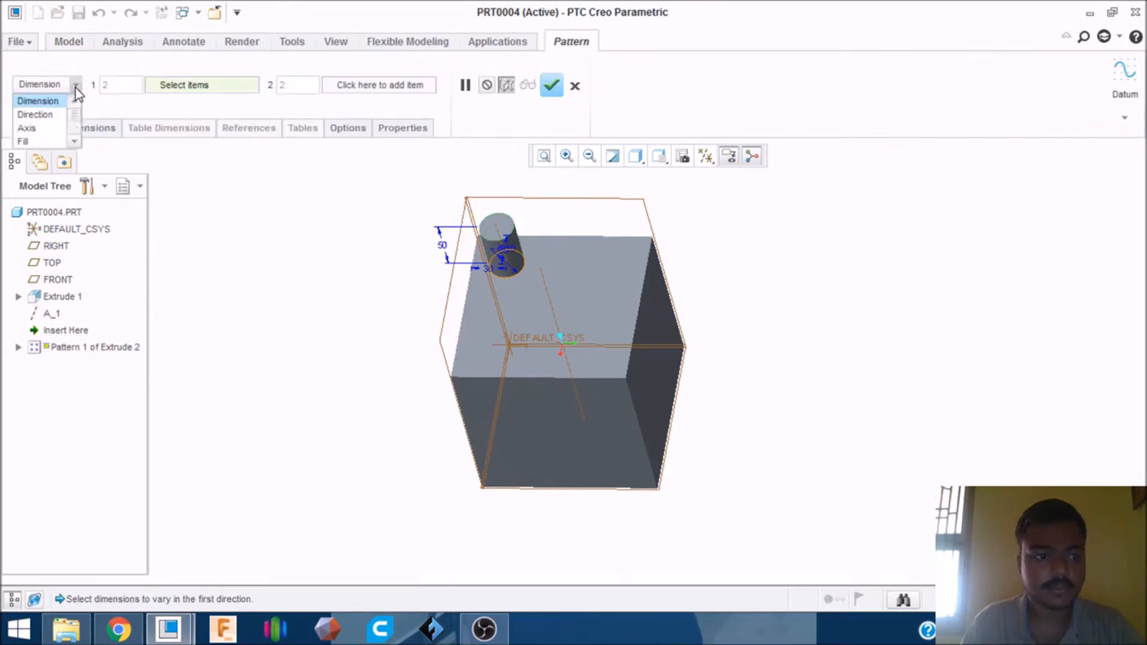
pyautogui.click(53, 129)
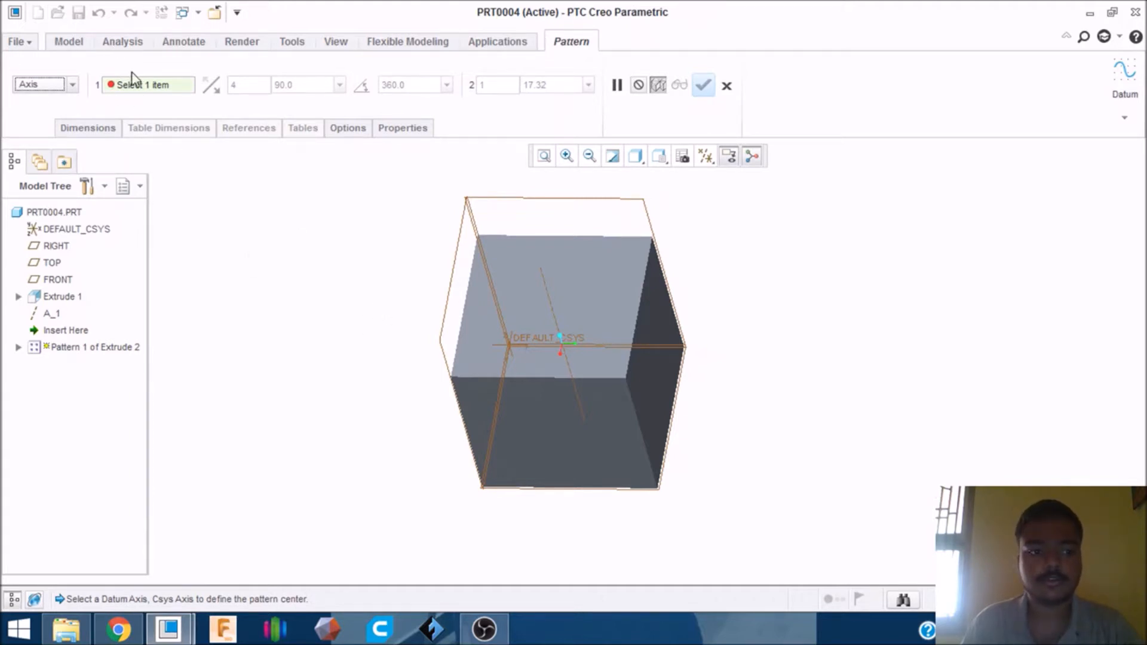
pyautogui.click(547, 286)
pyautogui.moveTo(844, 291); pyautogui.dragTo(857, 339, button='middle')
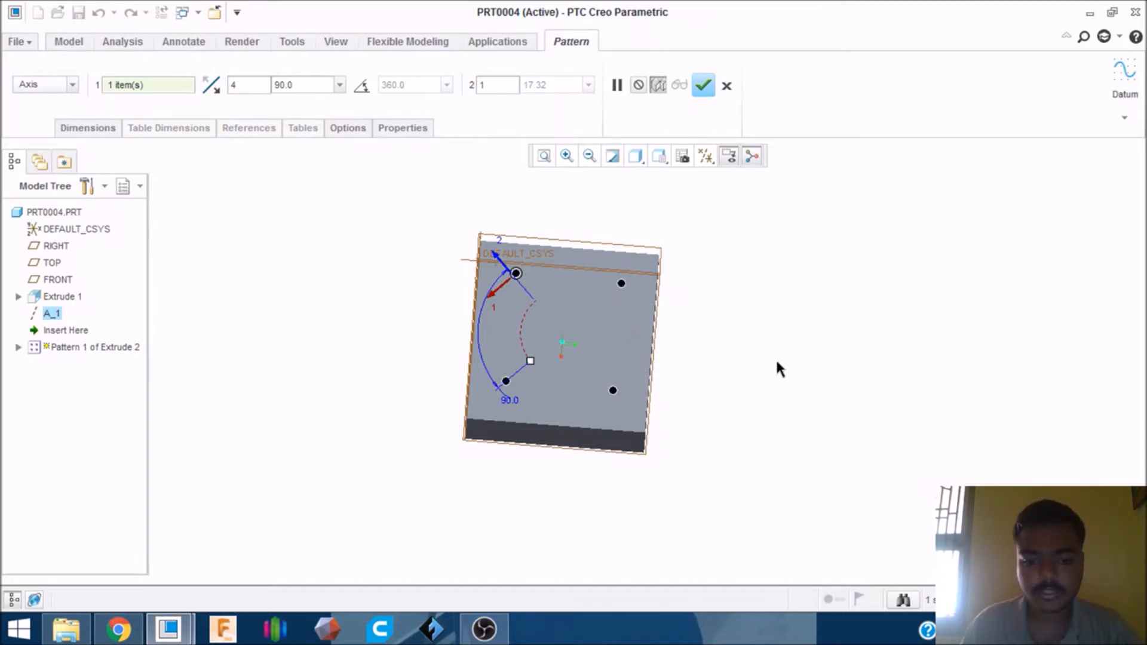
# - Try member counts of 10, 6, 5 and 4 for the axis pattern
pyautogui.moveTo(238, 85); pyautogui.dragTo(227, 84)
pyautogui.write('10')
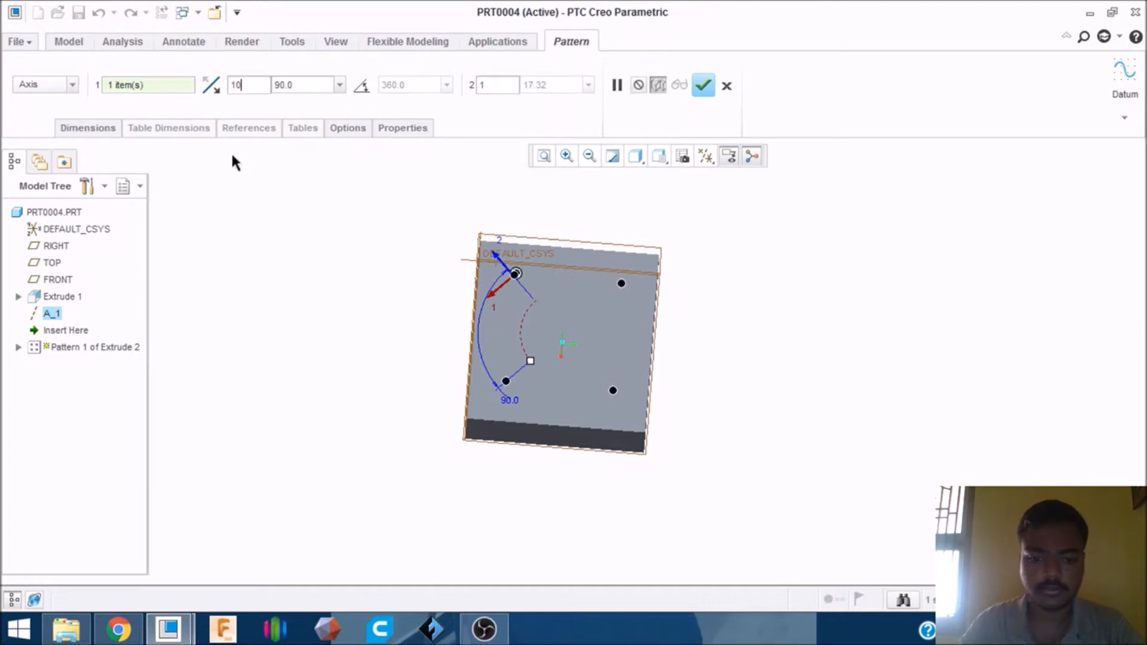
pyautogui.moveTo(251, 85); pyautogui.dragTo(203, 83)
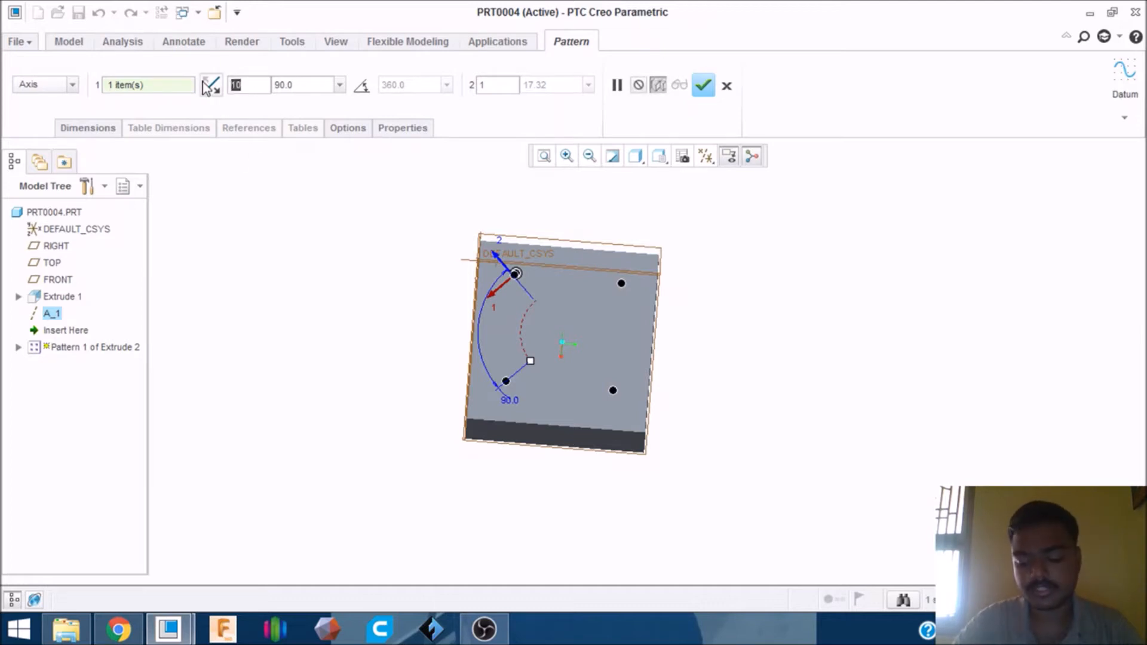
pyautogui.write('6')
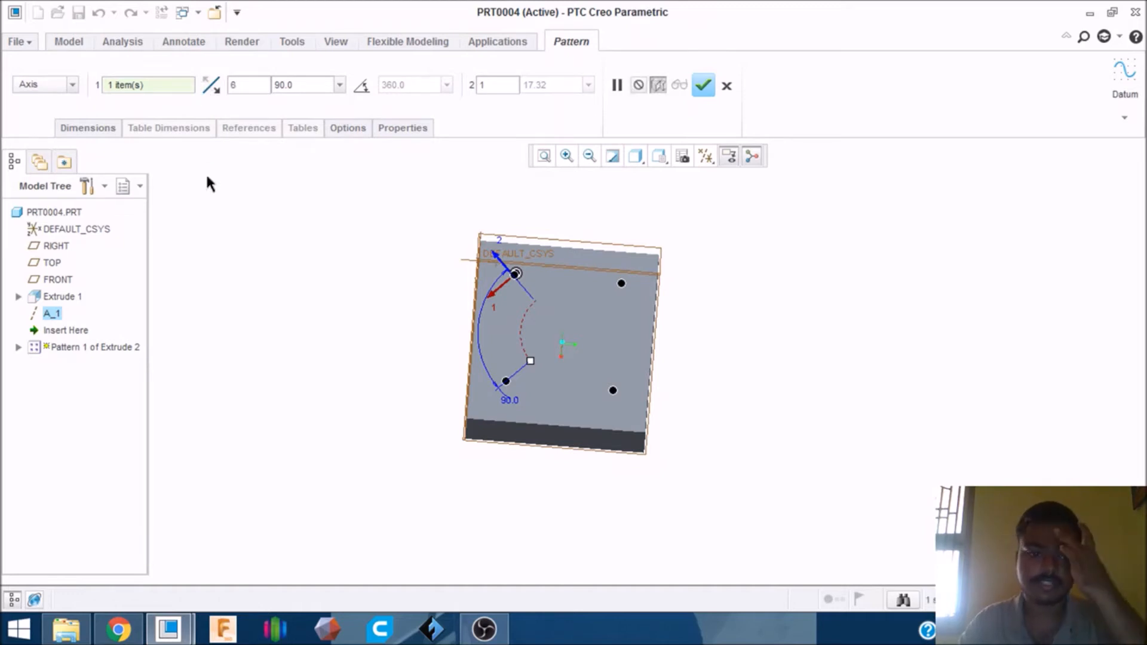
pyautogui.moveTo(247, 85); pyautogui.dragTo(197, 84)
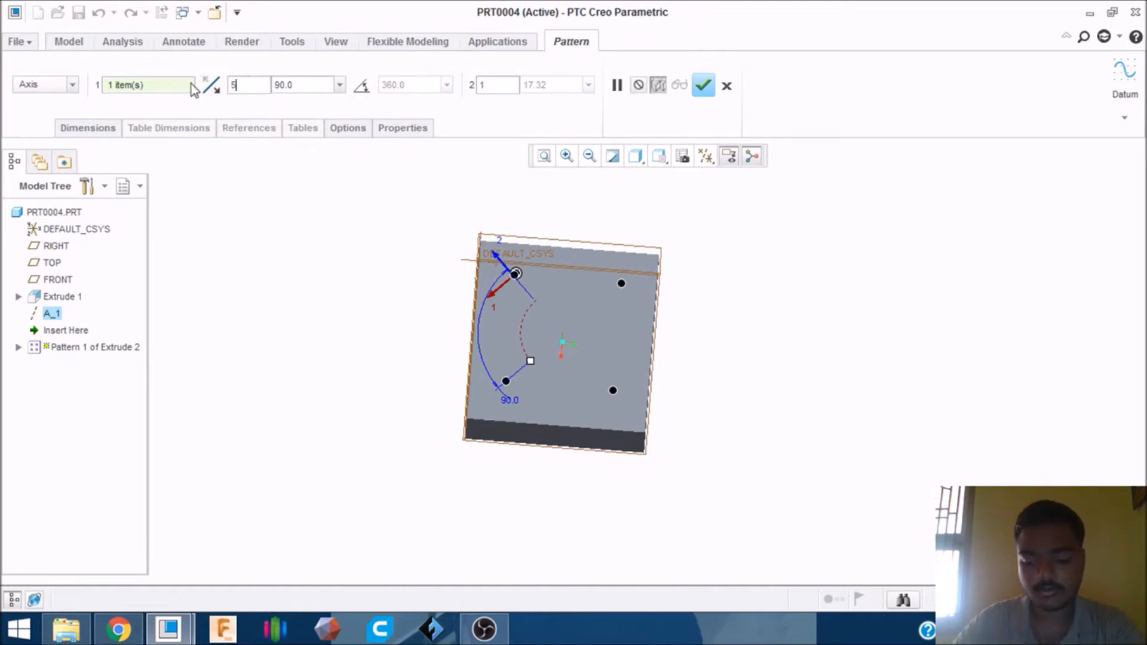
pyautogui.write('5')
pyautogui.moveTo(245, 89); pyautogui.dragTo(218, 90)
pyautogui.write('4')
pyautogui.moveTo(316, 84); pyautogui.dragTo(274, 85)
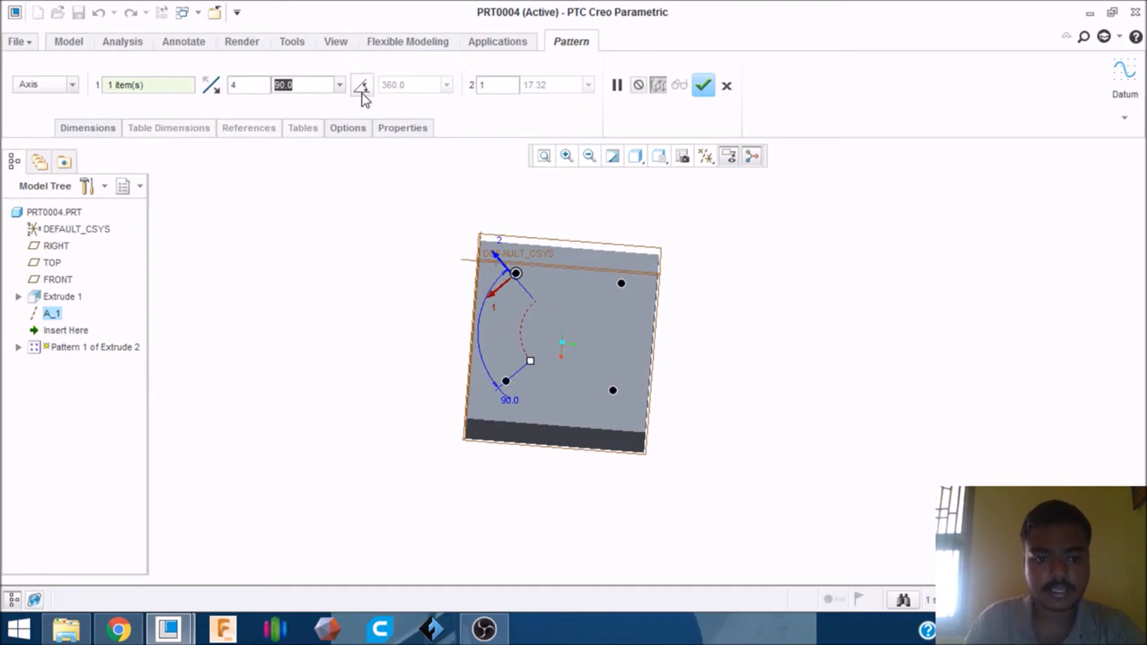
# - Set the axis pattern to 10 members distributed evenly over a 360-degree extent
pyautogui.moveTo(255, 88); pyautogui.dragTo(230, 89)
pyautogui.write('10')
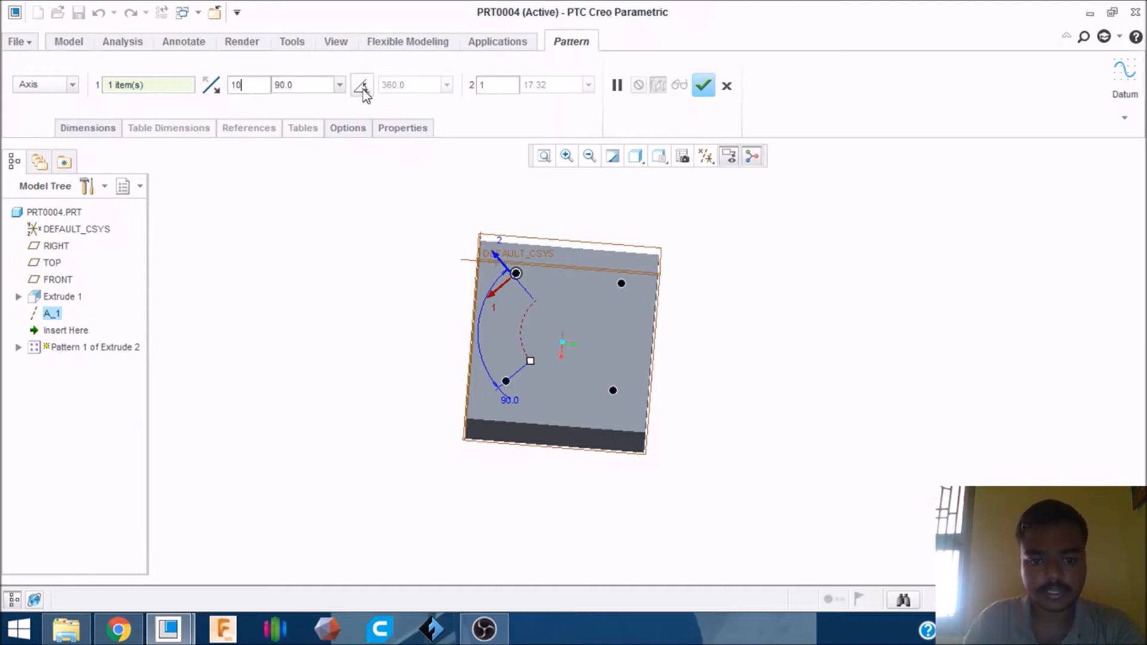
pyautogui.click(363, 89)
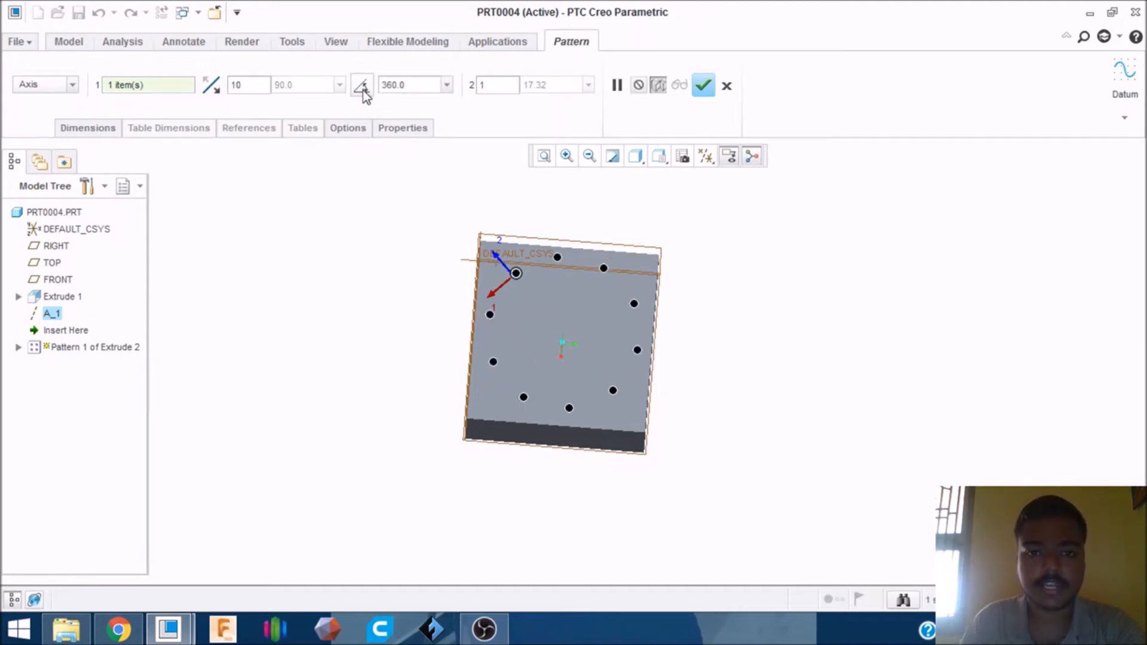
# - Try the axis pattern with 5 members over the 360-degree extent
pyautogui.moveTo(246, 85); pyautogui.dragTo(222, 90)
pyautogui.write('5')
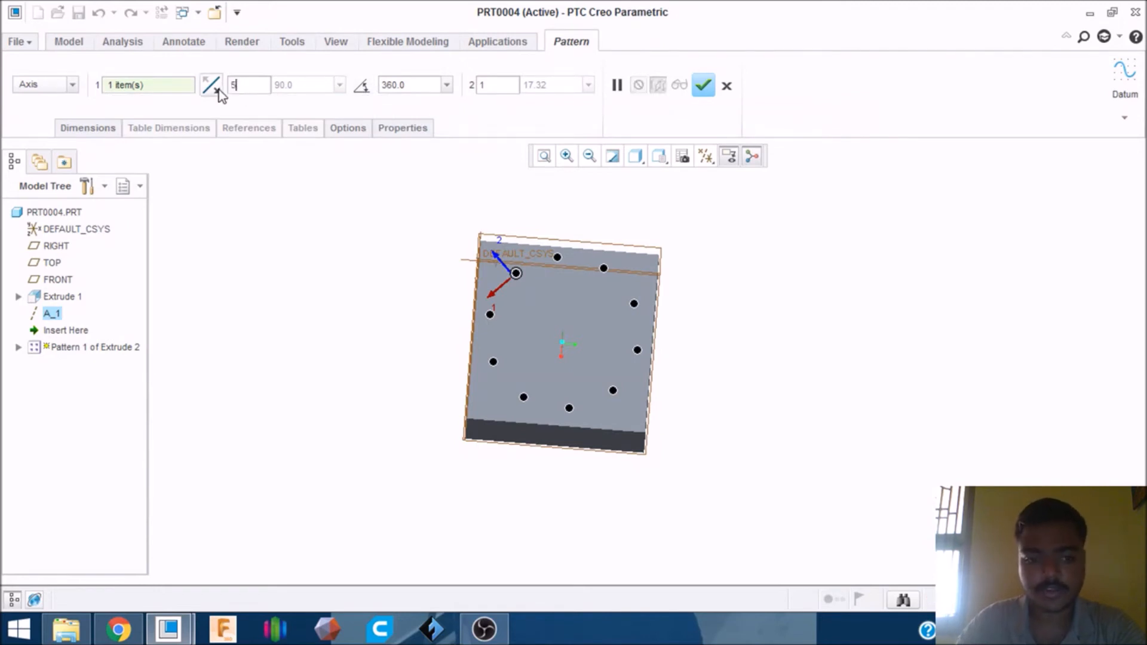
pyautogui.click(362, 89)
pyautogui.click(360, 90)
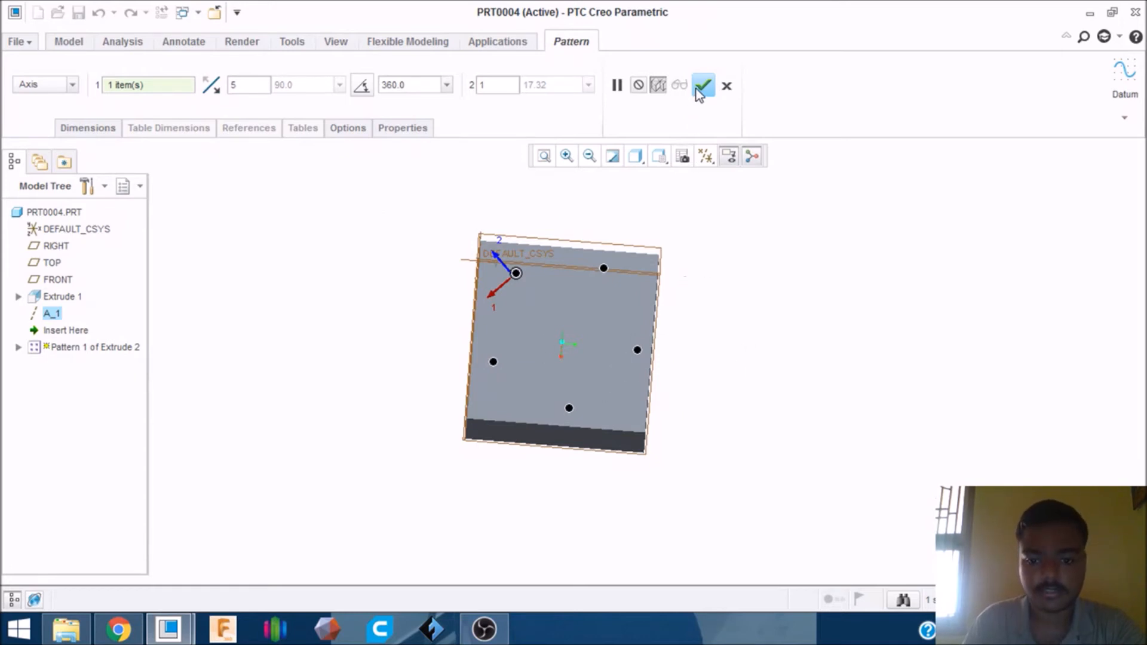
# - Set the axis pattern to 4 members over 360 degrees and complete it
pyautogui.doubleClick(263, 88)
pyautogui.write('4')
pyautogui.press('Return')
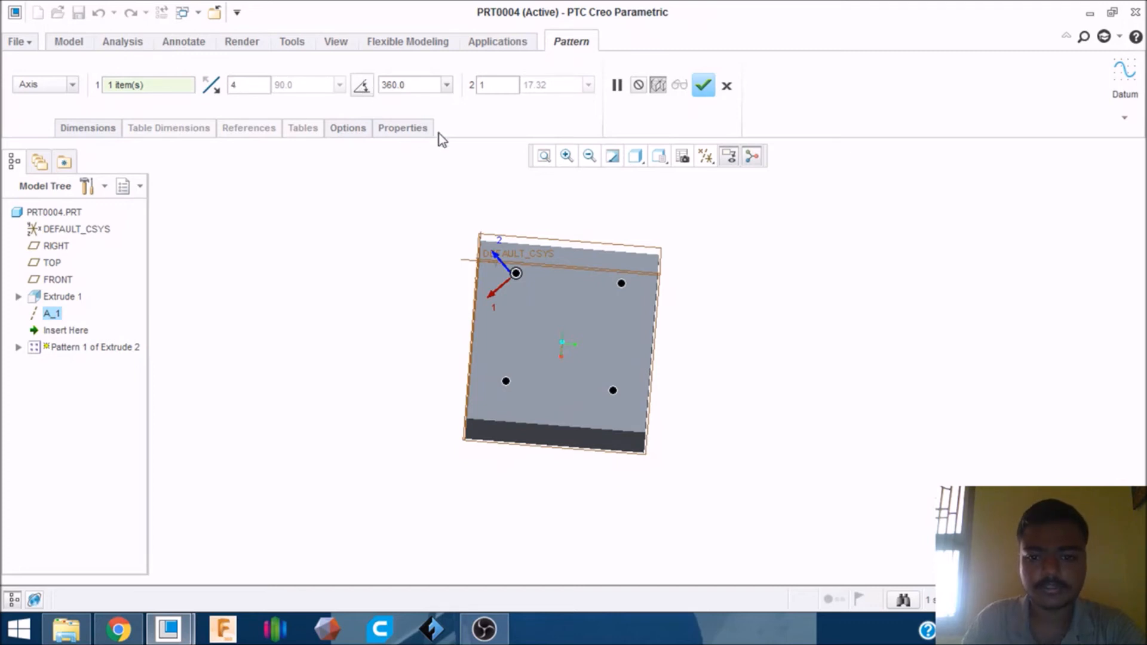
pyautogui.click(704, 88)
pyautogui.moveTo(743, 410); pyautogui.dragTo(671, 258, button='middle')
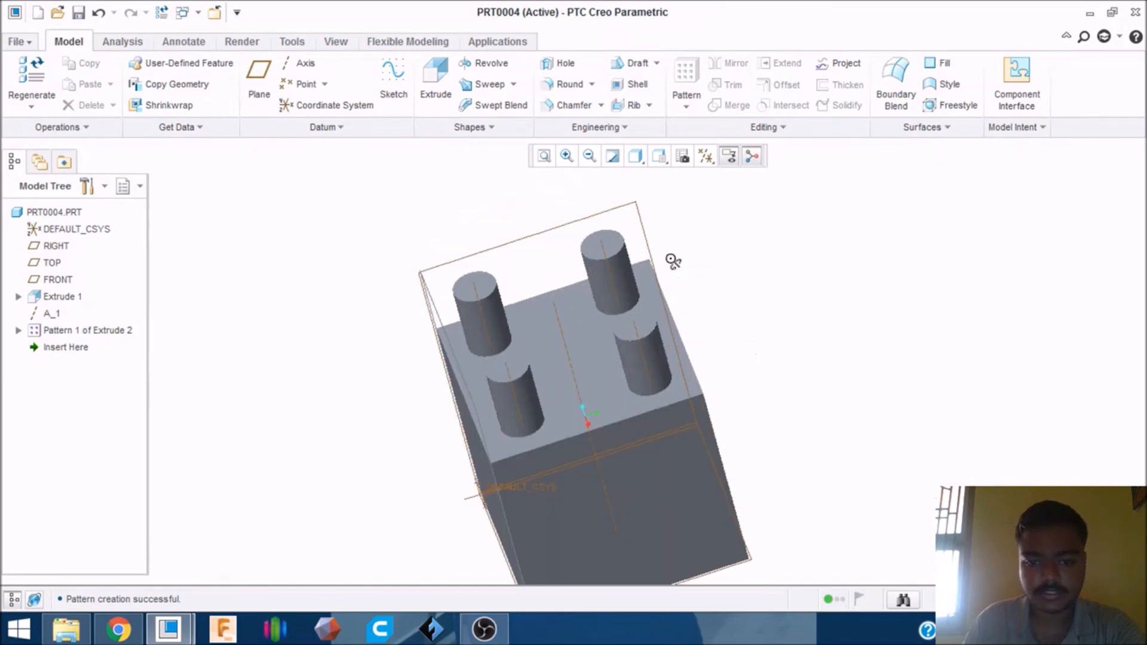
# - Examine the central datum axis and the cylindrical bosses patterned around it
pyautogui.click(554, 296)
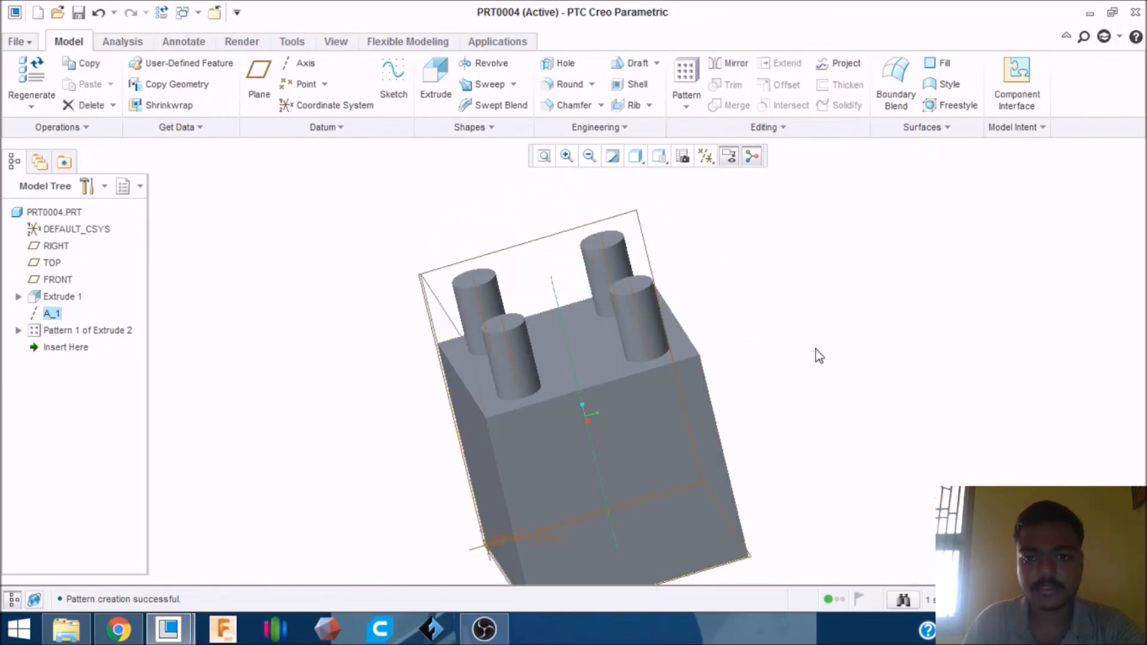
pyautogui.moveTo(842, 356)
pyautogui.mouseDown(button='middle')
pyautogui.moveTo(845, 320)
pyautogui.moveTo(846, 348)
pyautogui.mouseUp(button='middle')
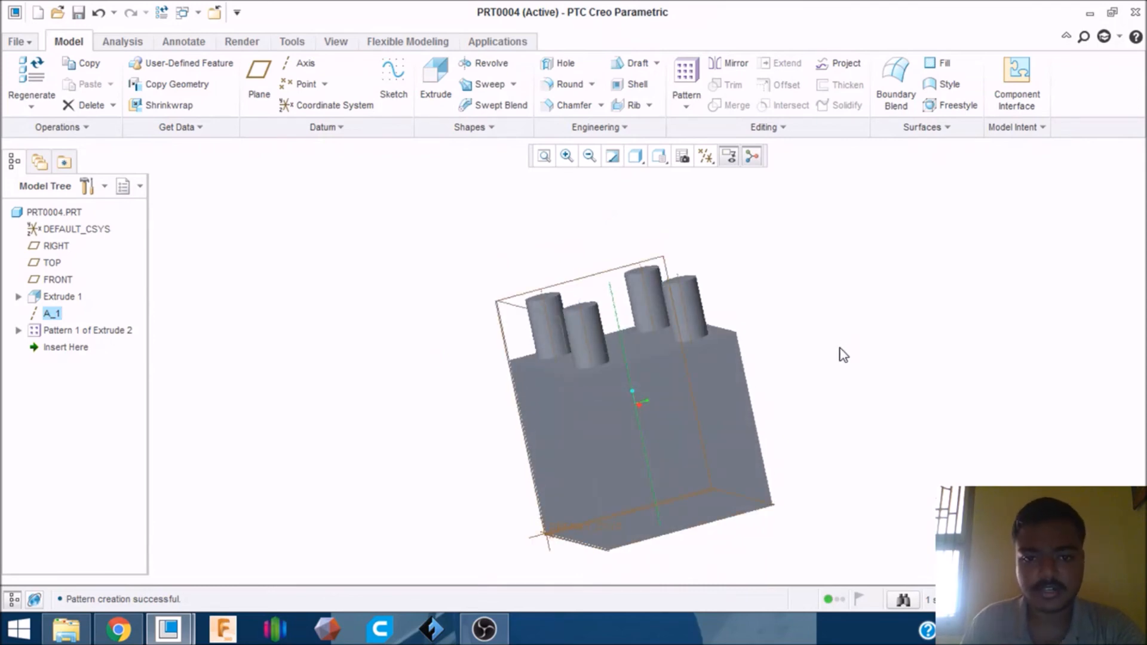
pyautogui.moveTo(839, 348); pyautogui.dragTo(836, 364, button='middle')
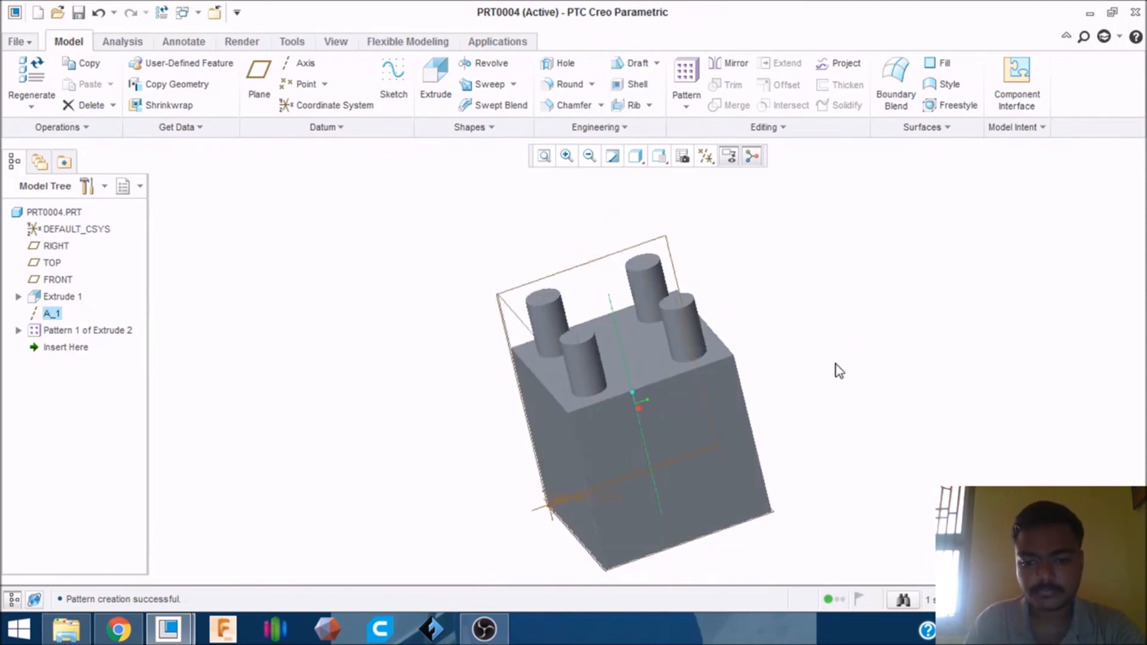
pyautogui.scroll(2, 842, 359)
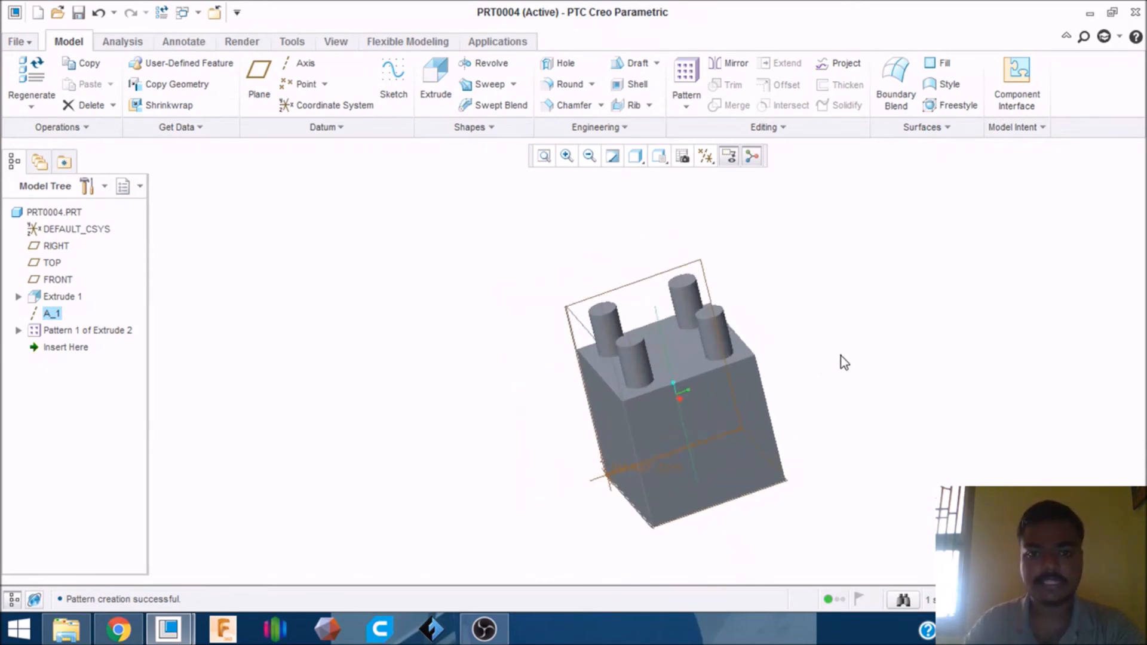
pyautogui.moveTo(822, 349); pyautogui.dragTo(831, 326, button='middle')
pyautogui.scroll(-2, 851, 335)
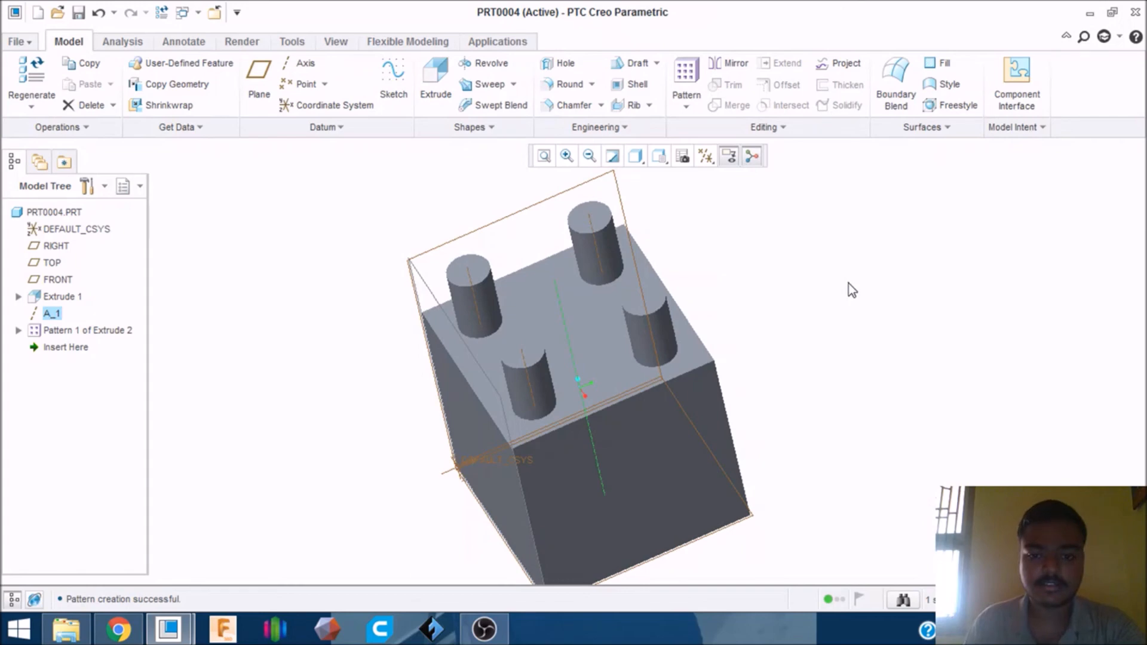
pyautogui.scroll(2, 851, 291)
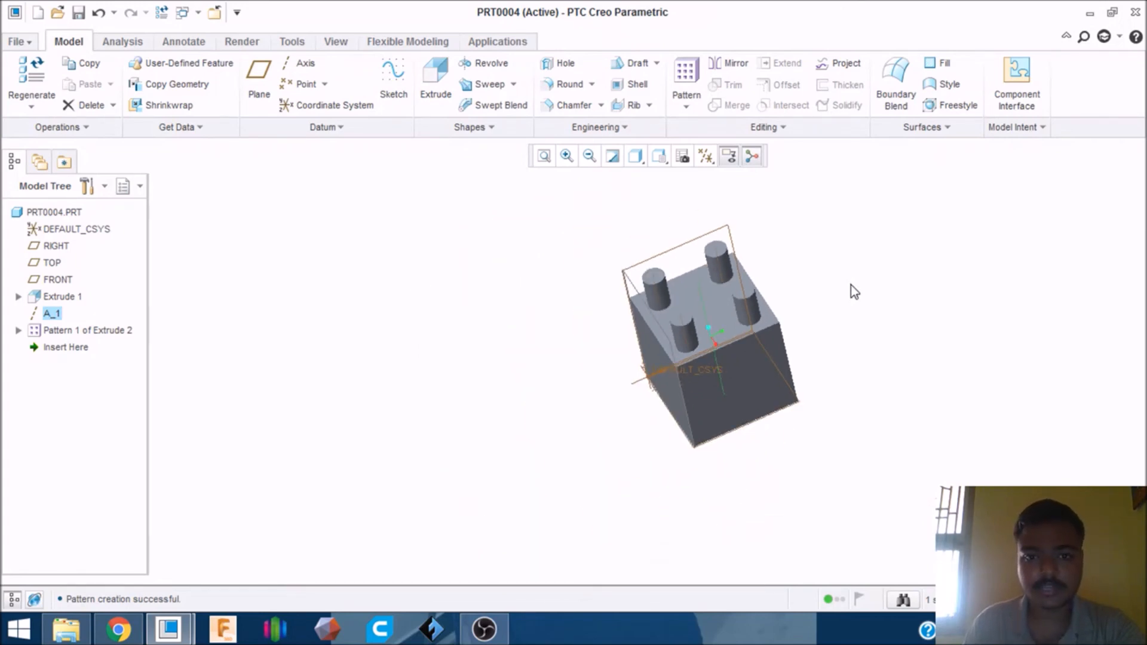
pyautogui.scroll(-2, 851, 291)
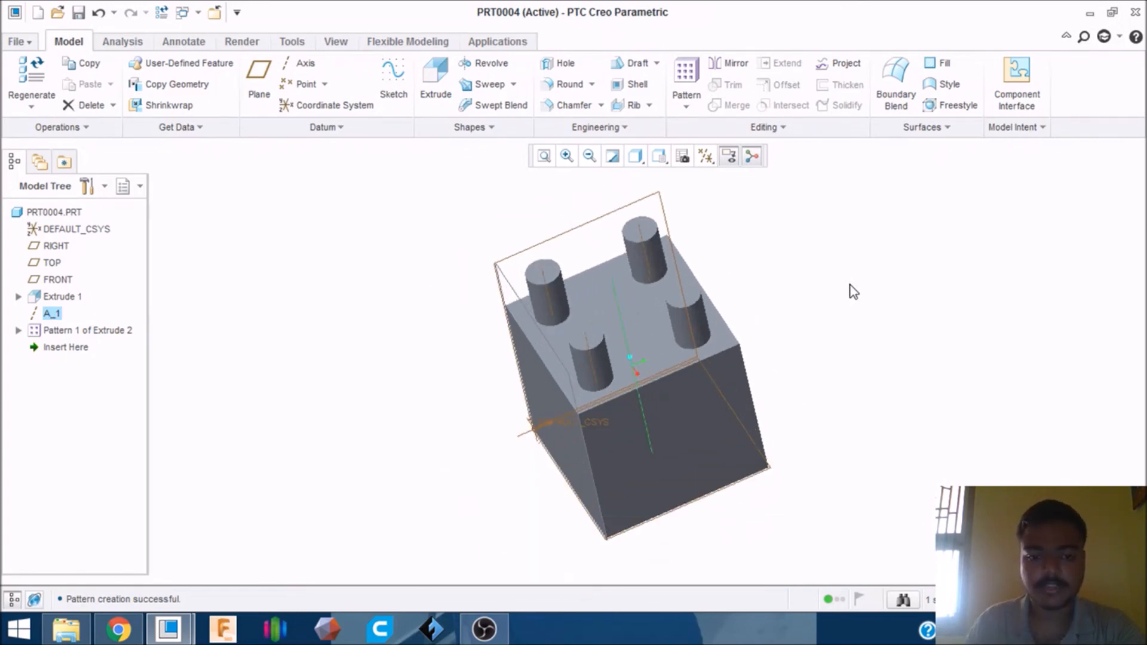